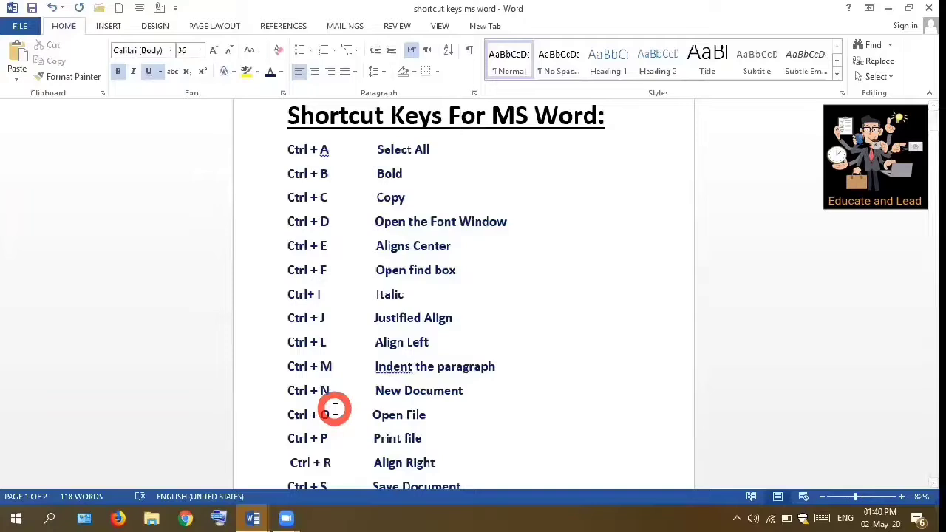
Look through the list of Word shortcut keys from the heading to the Undo entry and return to the heading
key(Down)
key(Down)
scroll(335, 408, down, 5)
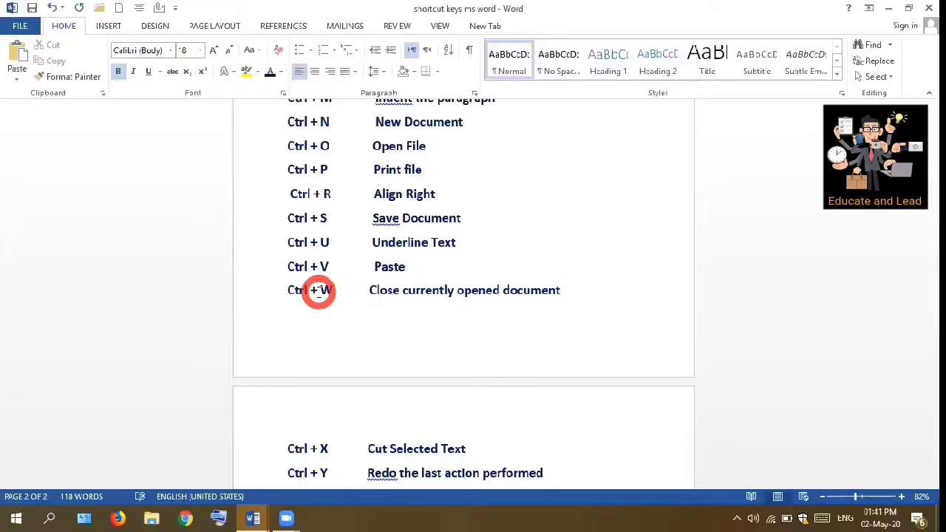
scroll(319, 290, down, 1)
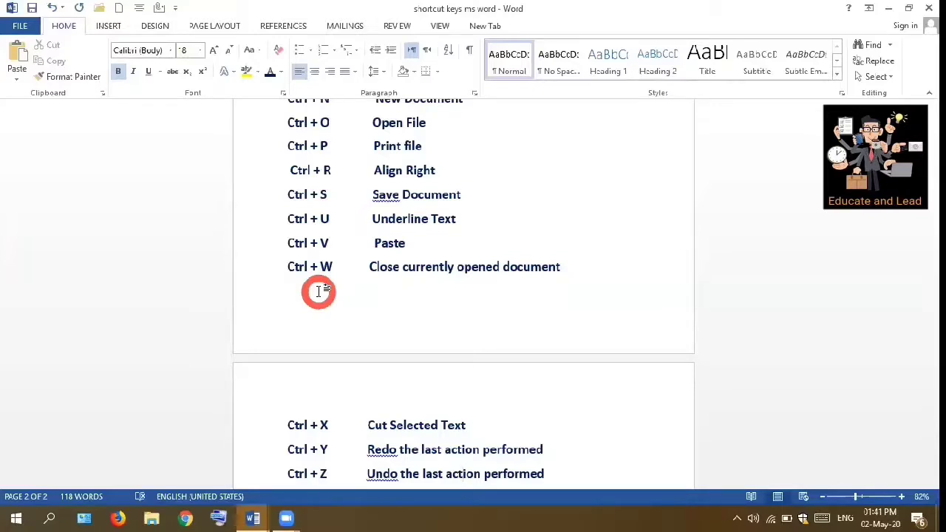
key(Up)
key(Up)
key(Up)
key(Up)
key(Up)
key(Up)
key(Up)
key(Up)
key(Up)
key(Up)
key(Up)
key(Up)
key(Up)
key(Up)
key(Up)
key(Up)
key(Up)
key(Up)
key(Up)
key(Up)
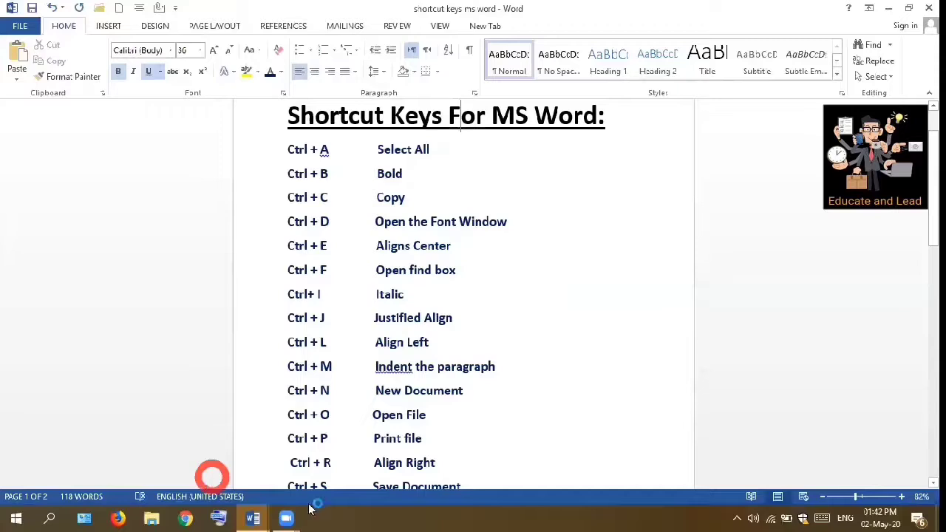
Switch to the Document5 window and select everything in the document
mouse_move(254, 518)
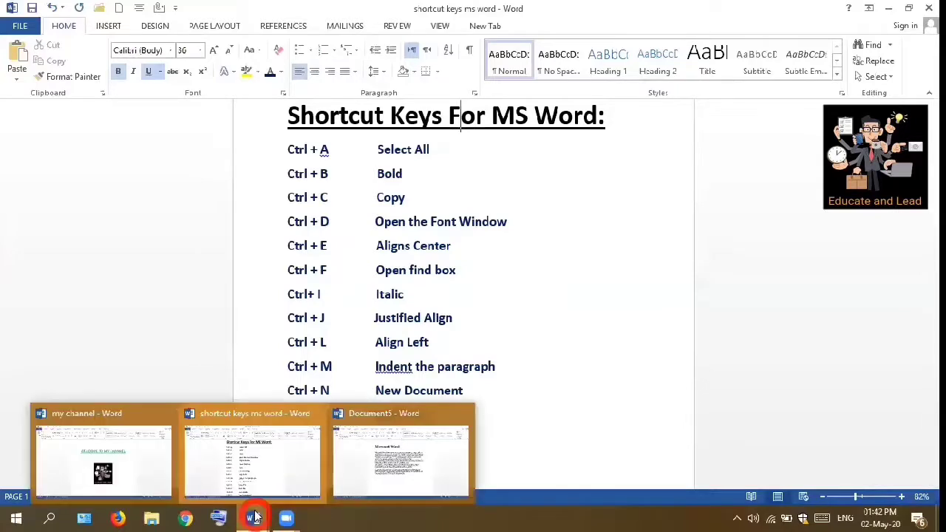
click(401, 454)
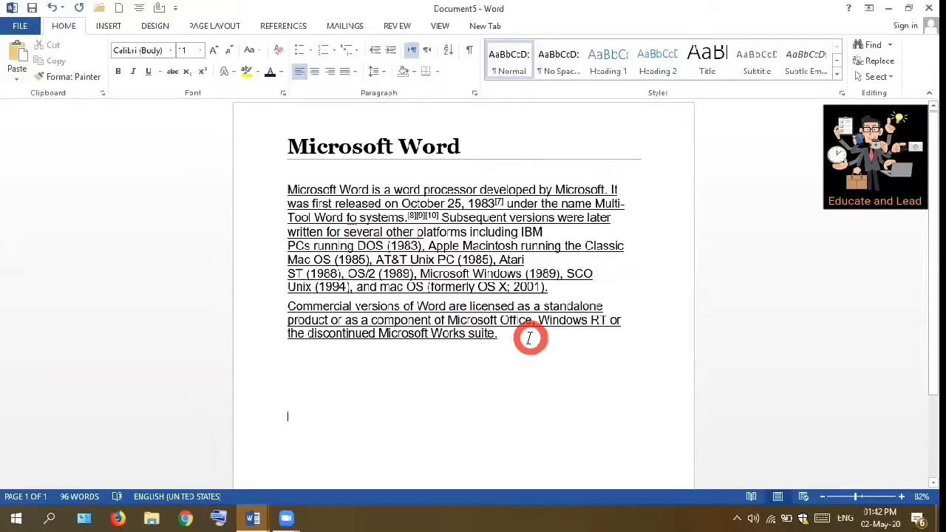
key(ctrl+a)
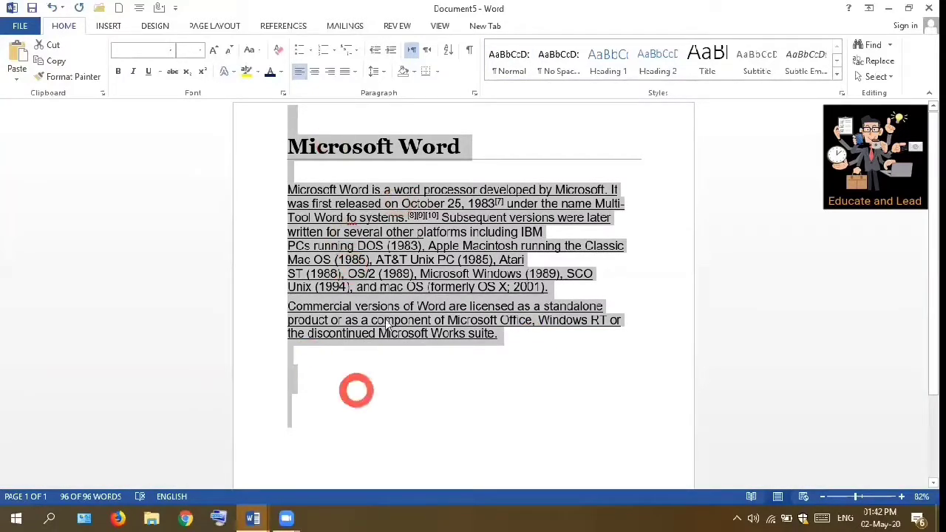
Undo and redo the last change, and briefly select the heading with both paragraphs
click(55, 8)
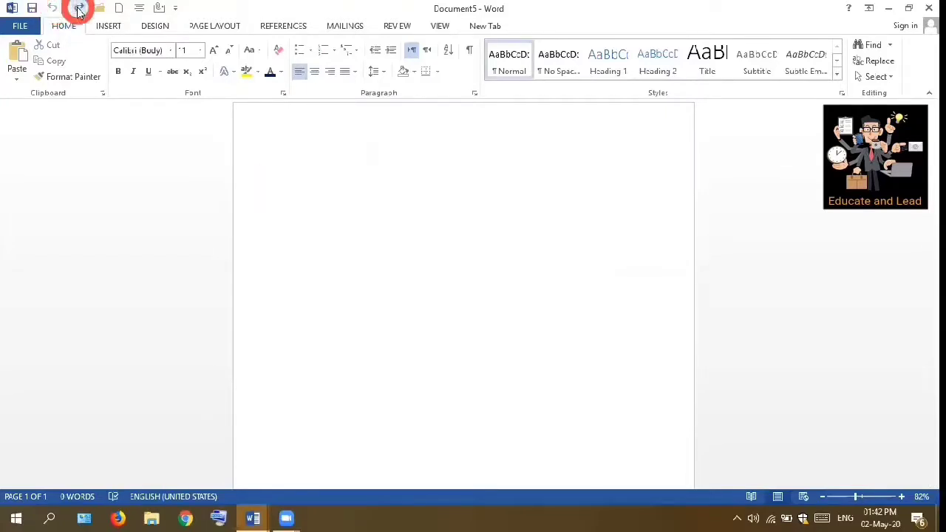
click(79, 7)
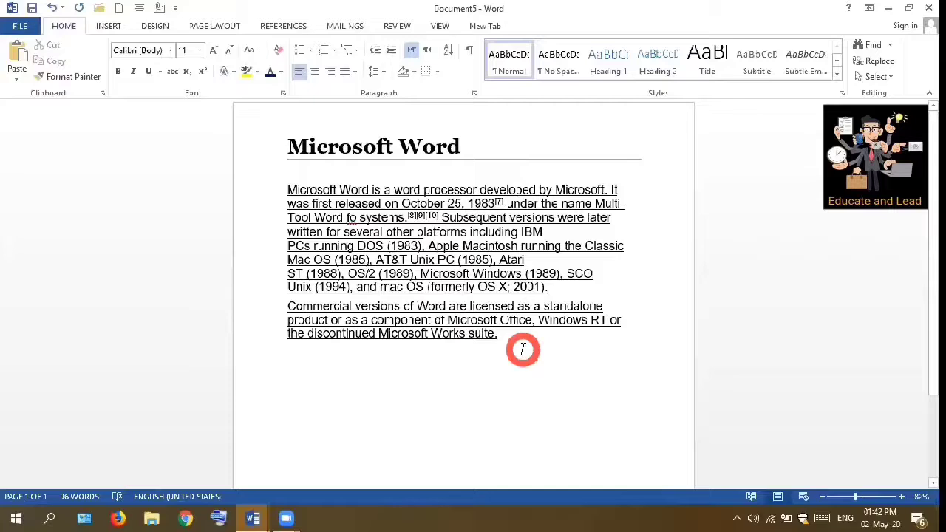
drag(517, 344, 281, 148)
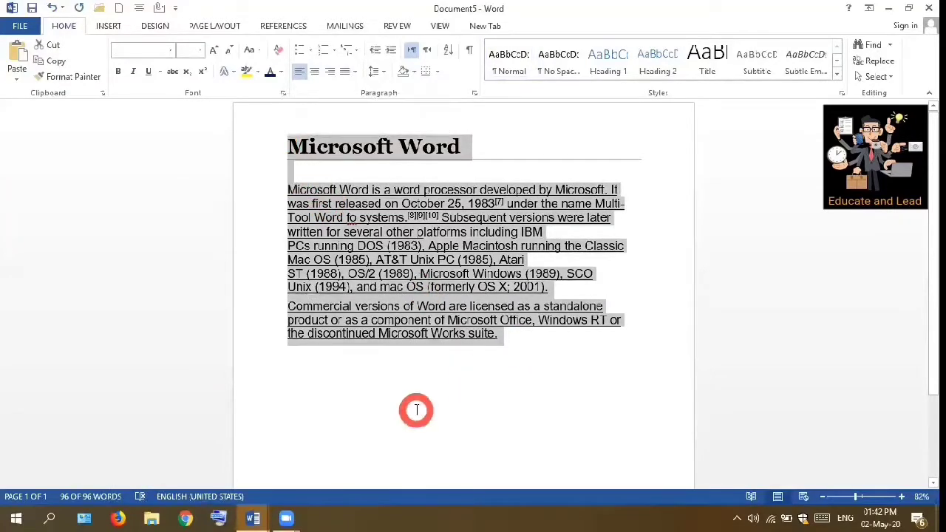
click(416, 410)
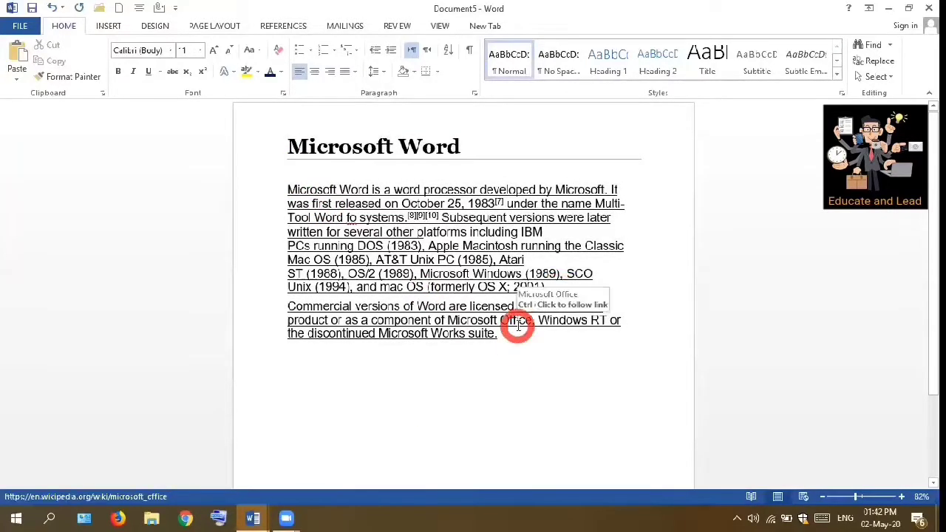
Make all text in the document bold and undo the bold formatting
key(ctrl+a)
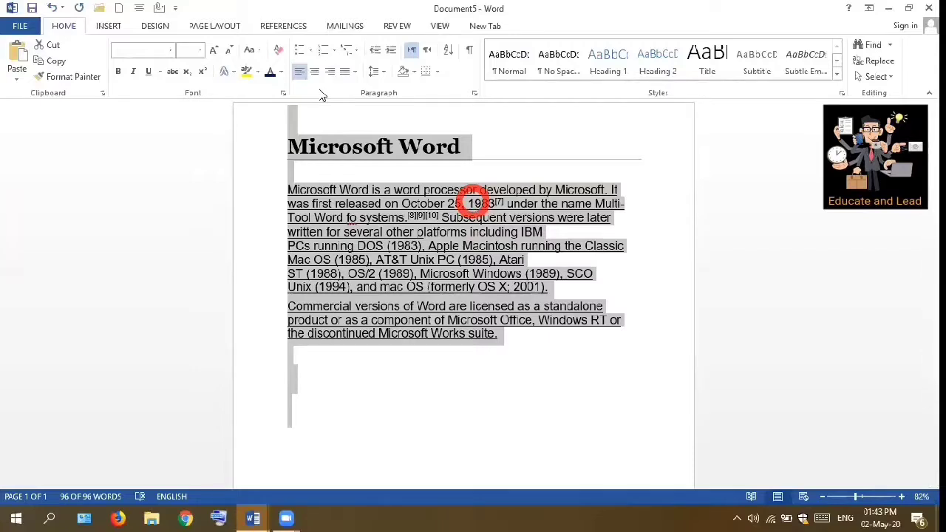
key(ctrl+b)
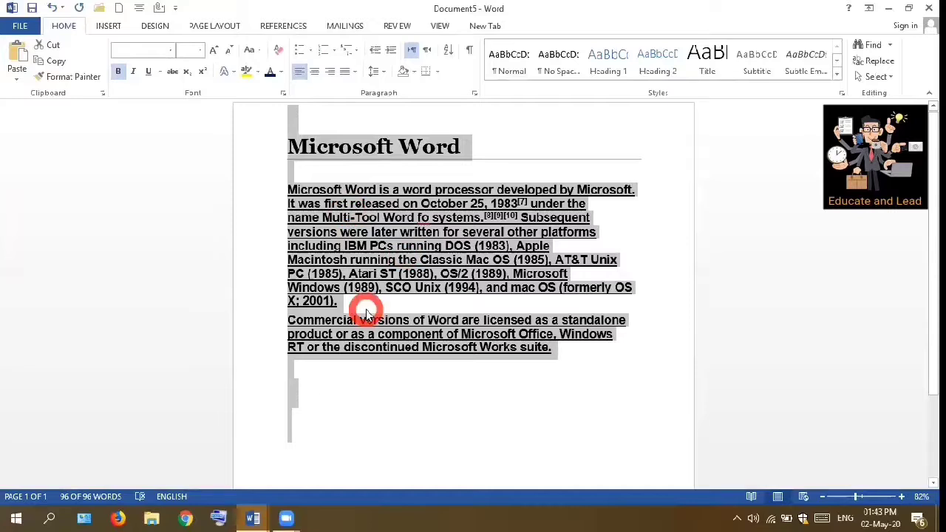
click(323, 385)
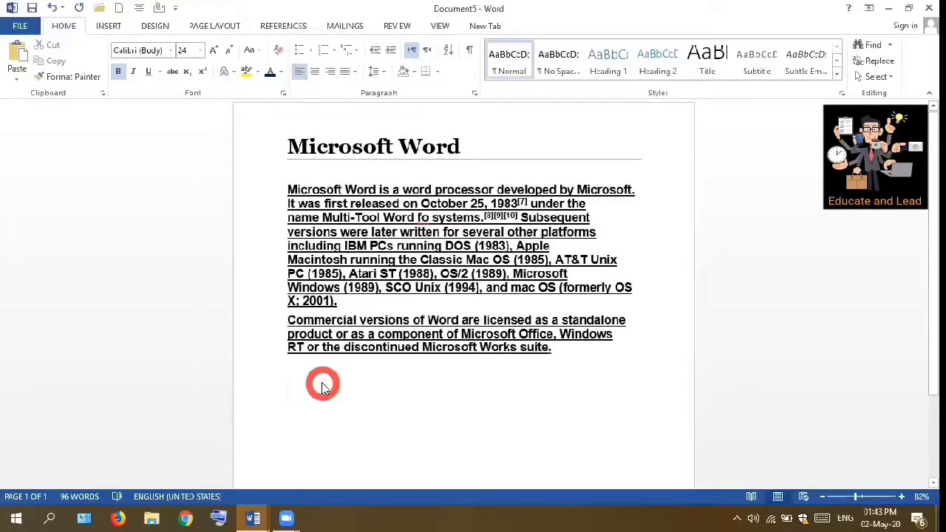
click(51, 7)
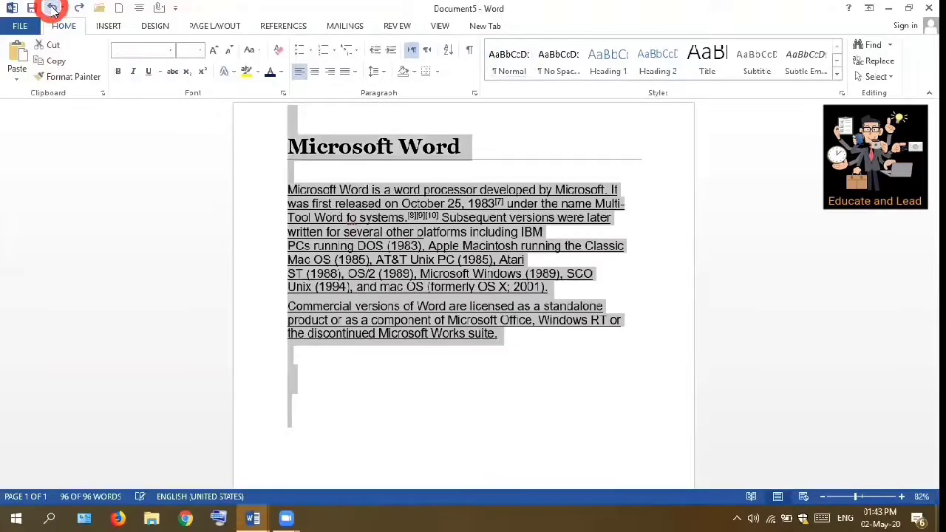
click(358, 376)
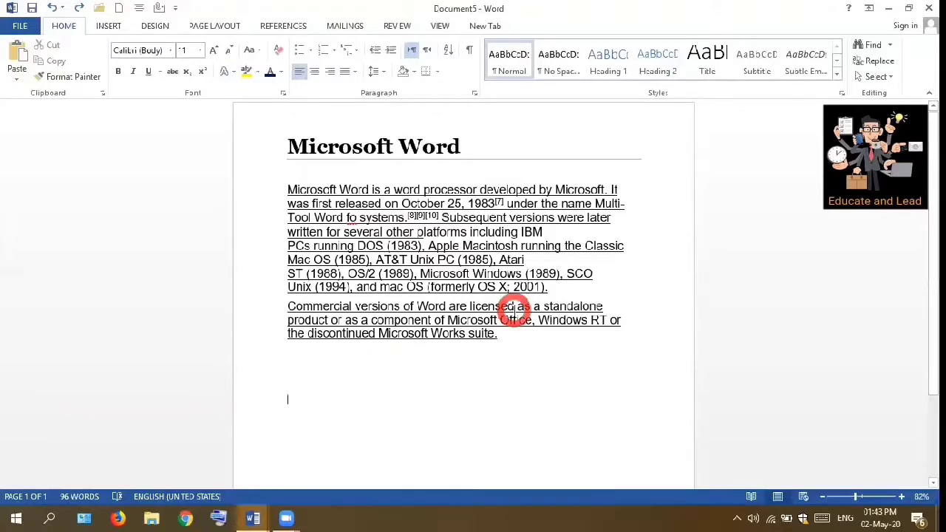
Copy the Microsoft Word heading with both paragraphs and paste the copy below the original text
drag(503, 335, 297, 109)
key(ctrl+c)
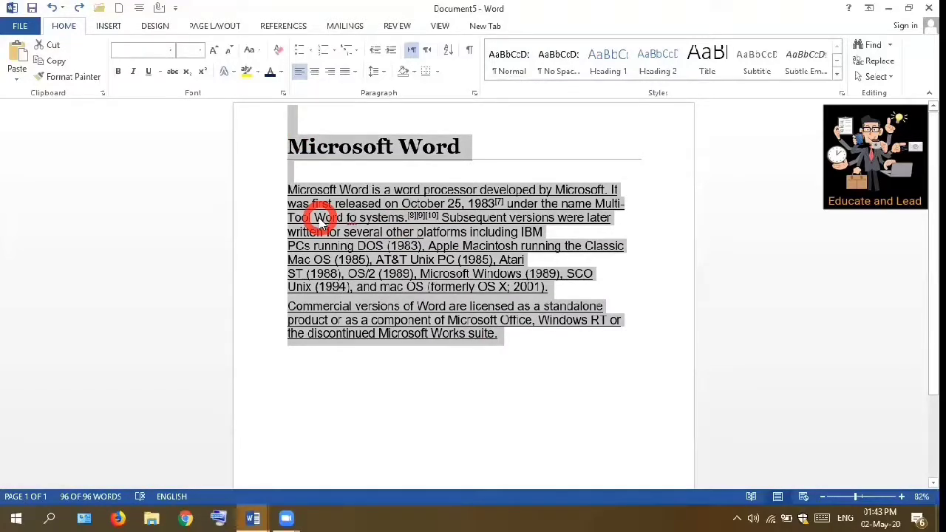
click(308, 398)
key(ctrl+c)
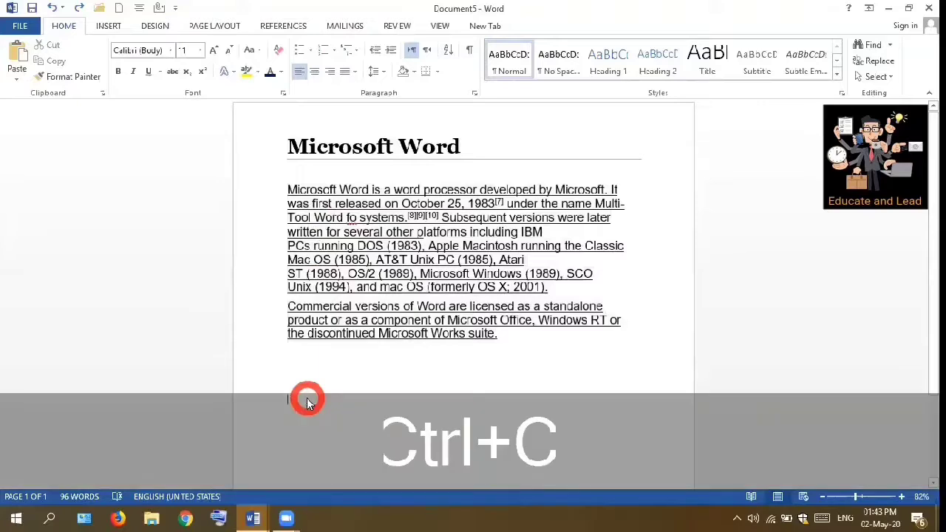
key(ctrl+v)
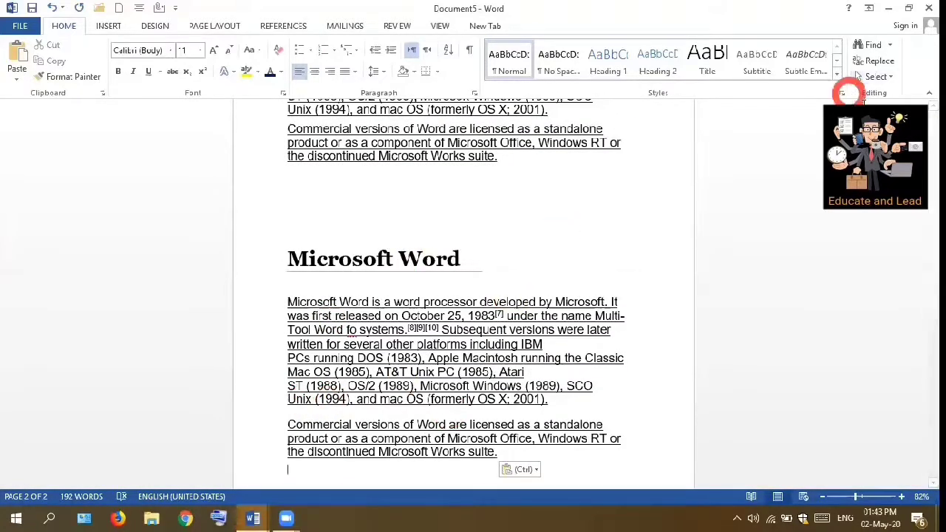
Delete the pasted copy of the heading and paragraphs, including its leftover words about Windows RT
scroll(934, 133, up, 4)
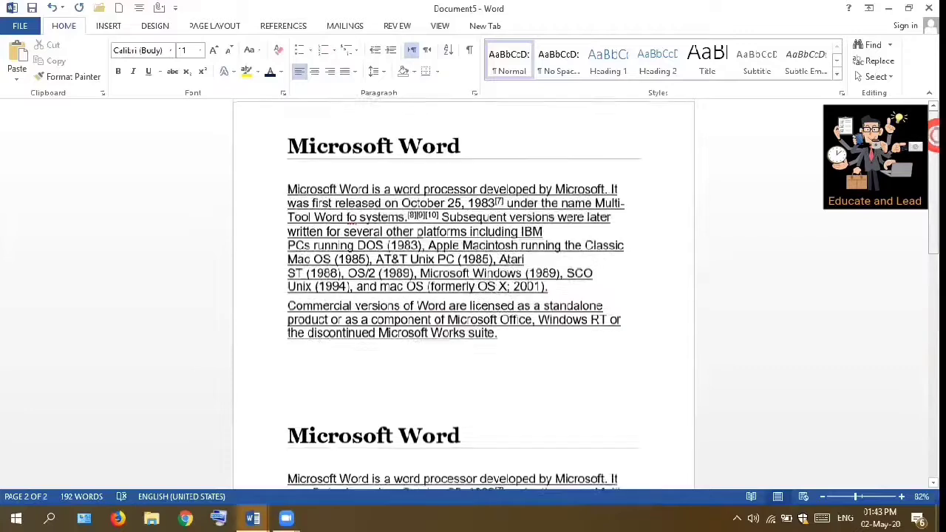
scroll(928, 459, down, 8)
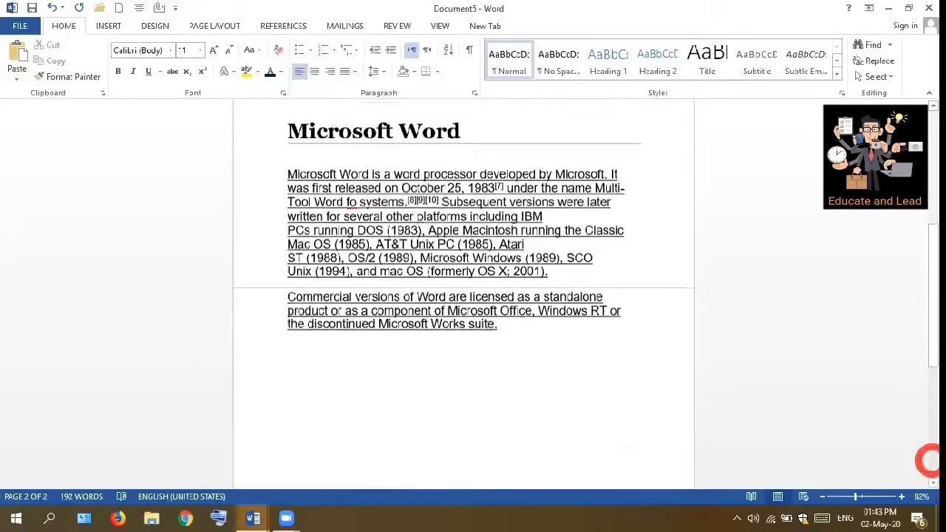
drag(508, 254, 428, 157)
drag(320, 87, 298, 288)
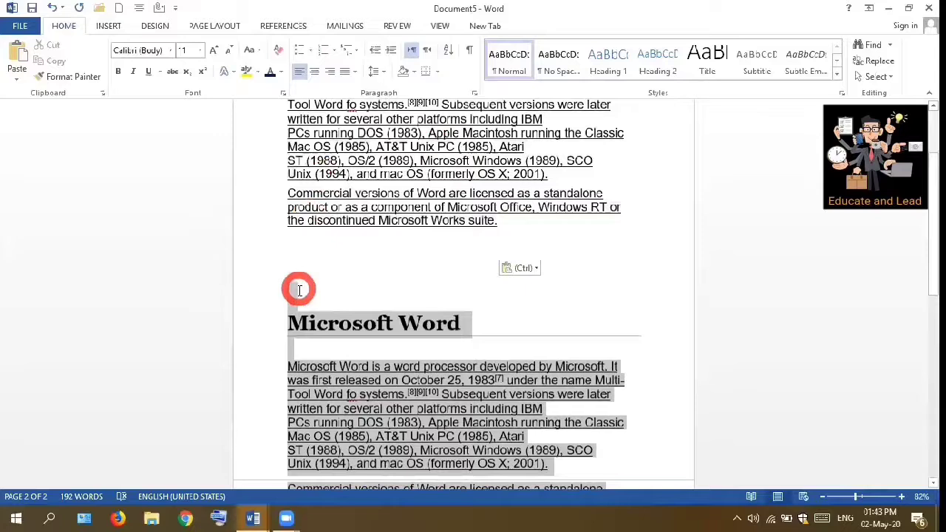
key(Delete)
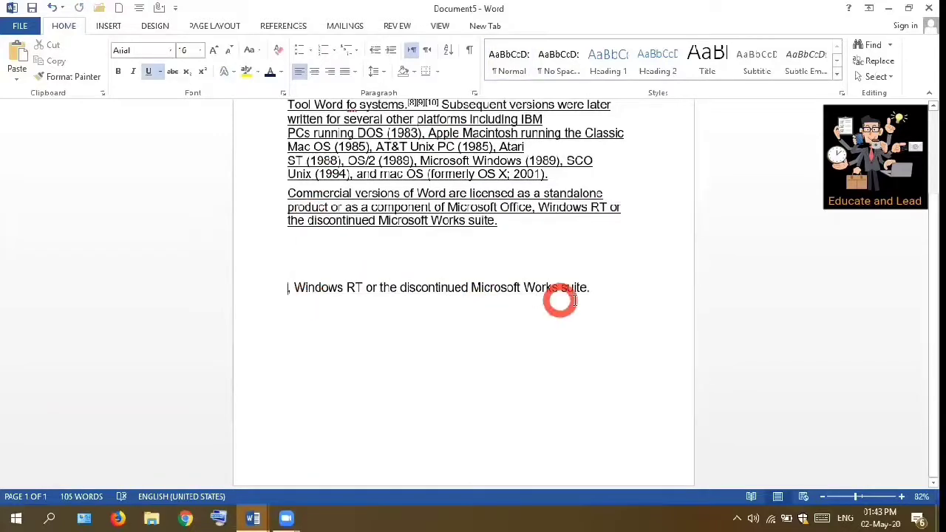
drag(594, 292, 299, 292)
key(Delete)
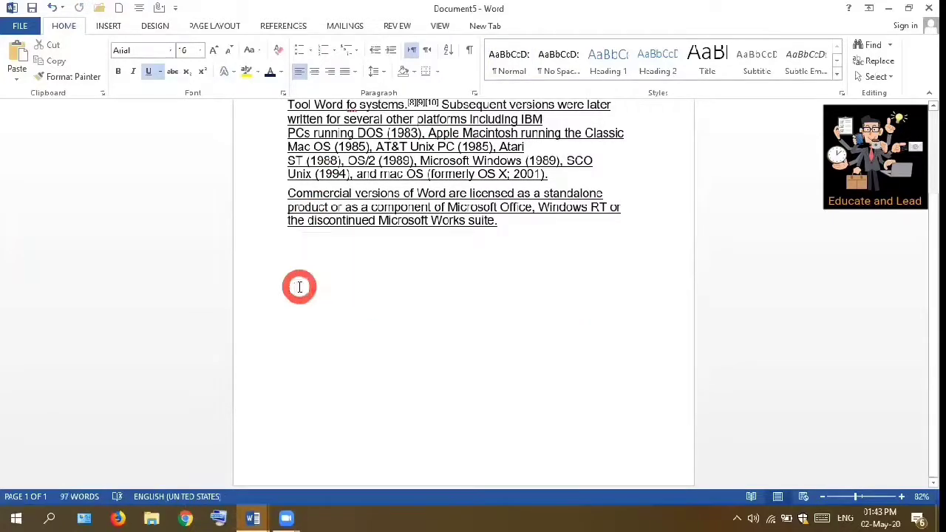
Open and close the document search pane at the document's start, and view the Font dialog without changing any setting
key(ctrl+Home)
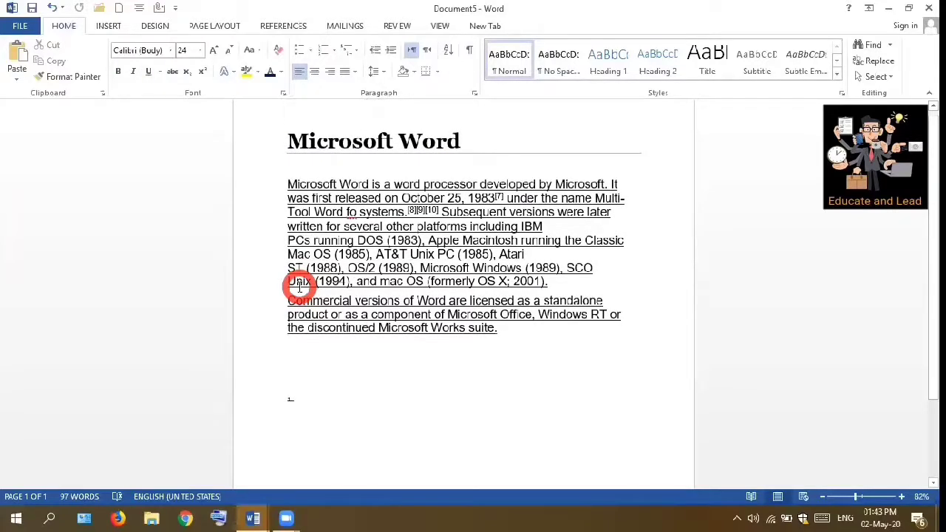
key(ctrl+f)
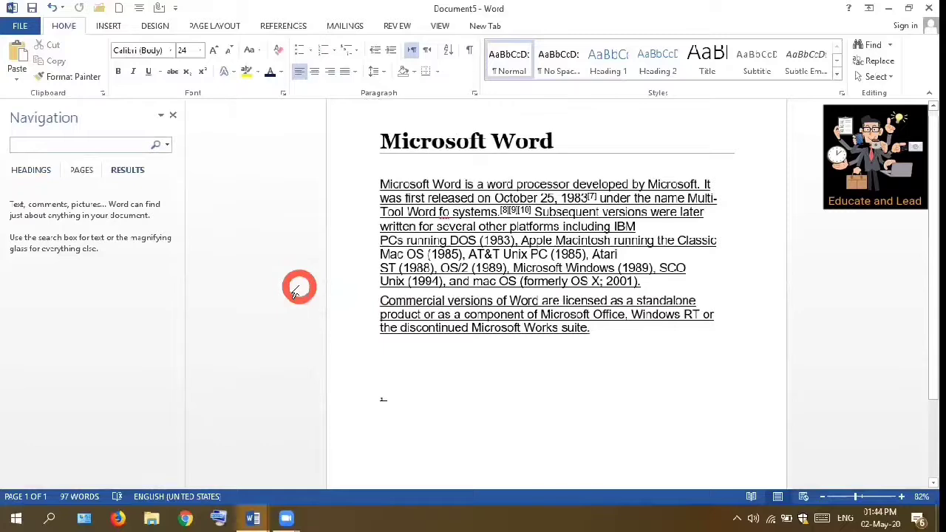
click(174, 116)
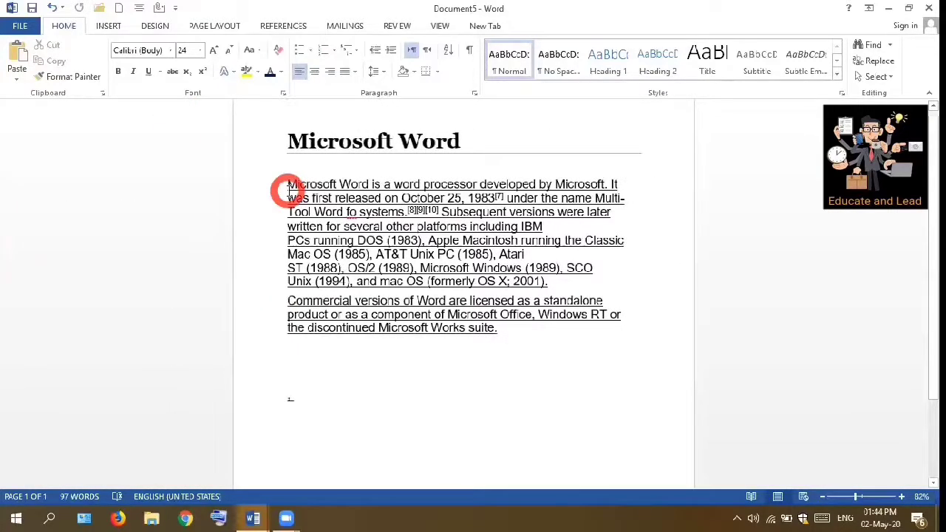
key(ctrl+d)
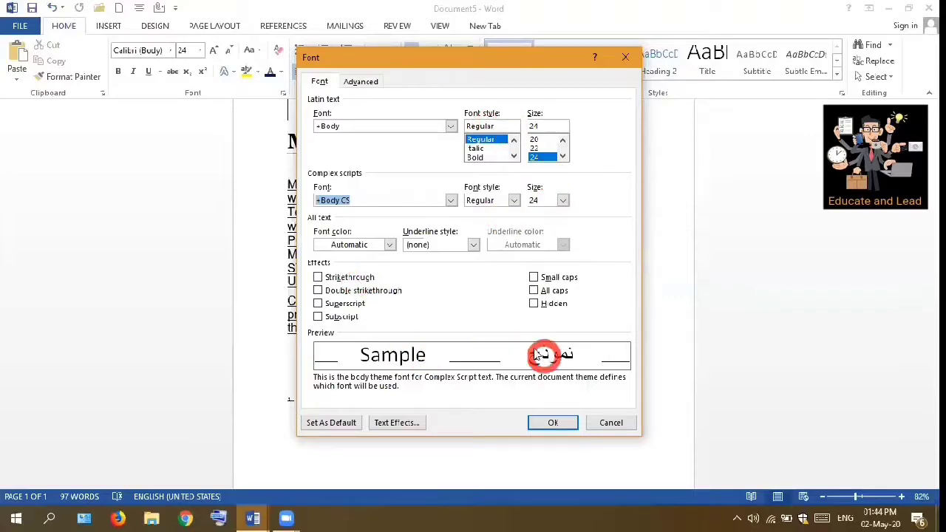
click(625, 59)
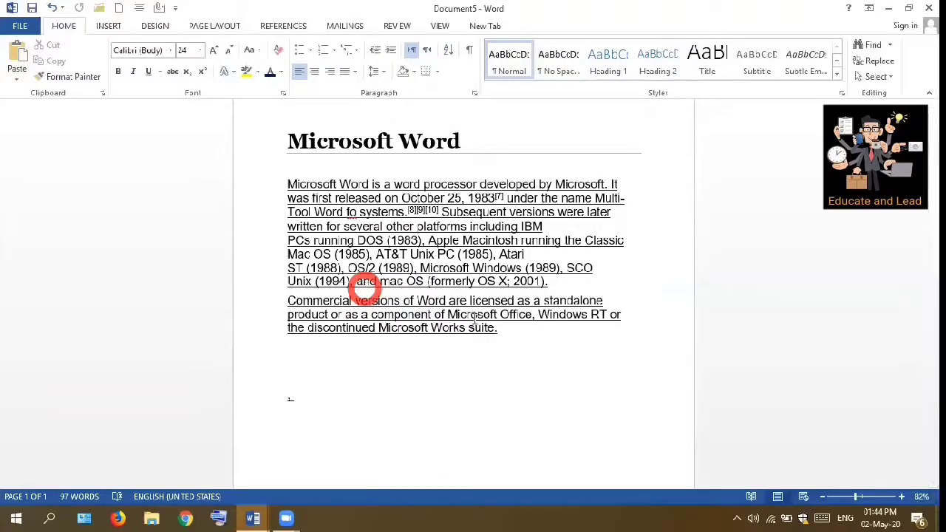
Center-align all text in the document and undo the alignment
key(ctrl+a)
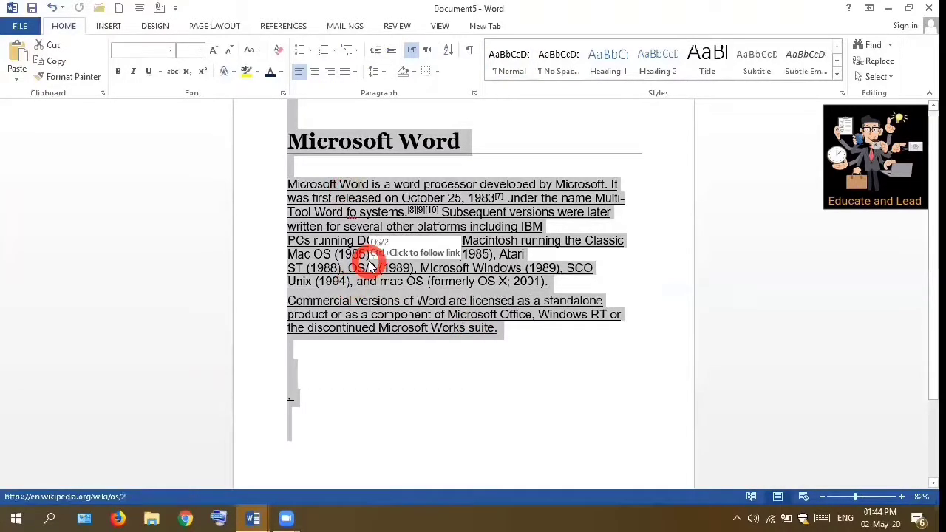
key(ctrl+e)
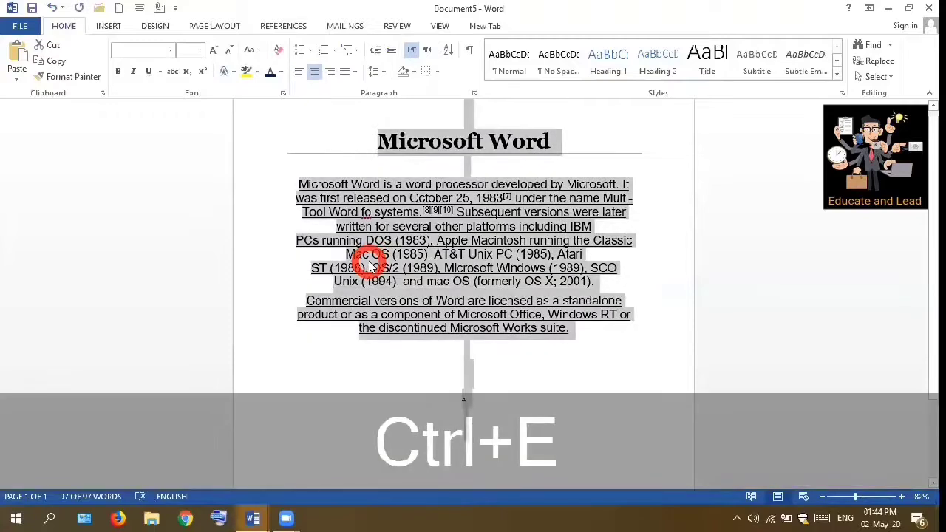
click(540, 390)
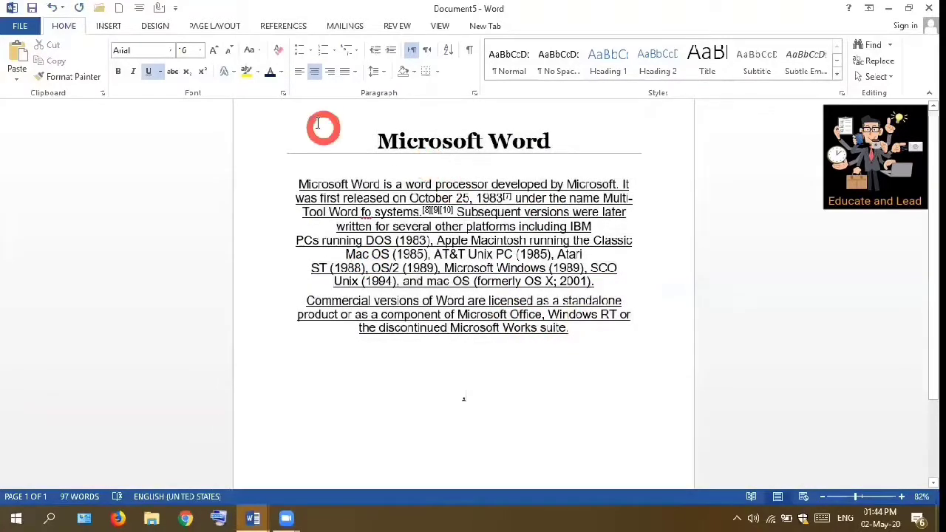
click(51, 9)
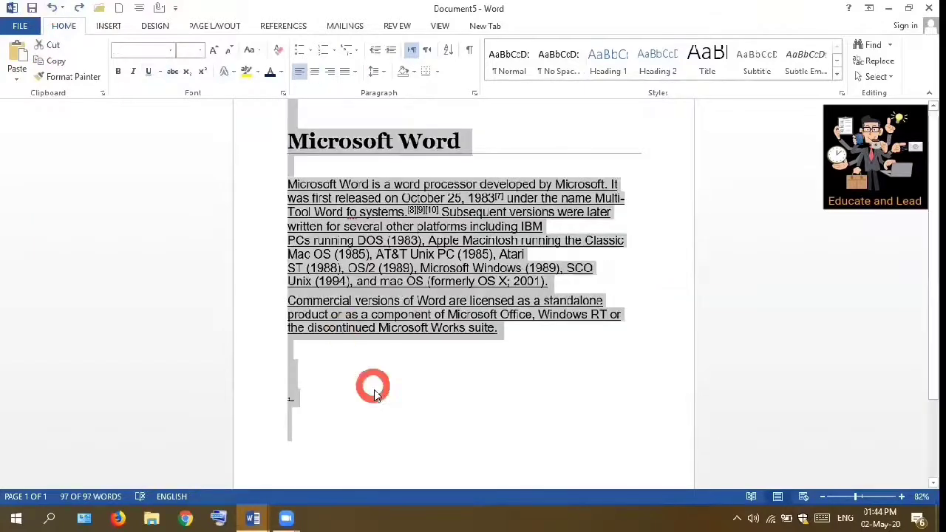
click(354, 375)
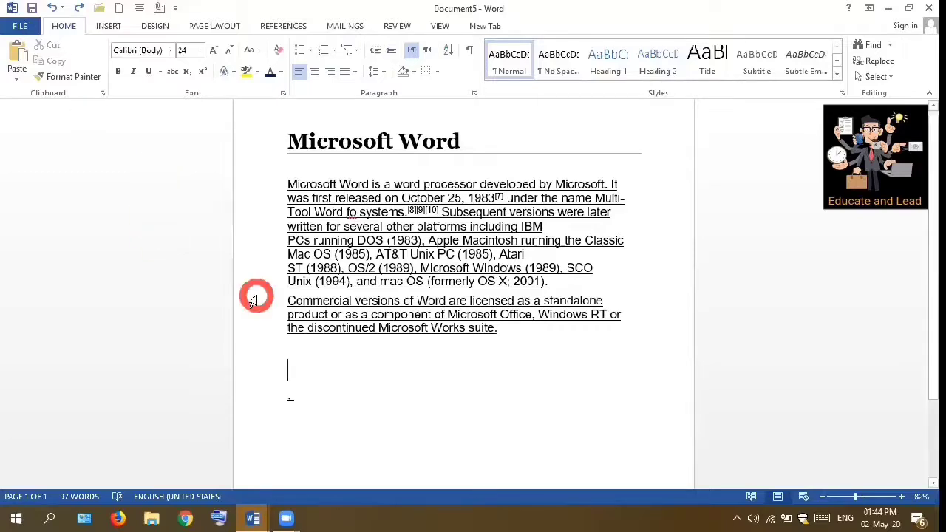
Search the document for "jhjhjh"
key(ctrl+f)
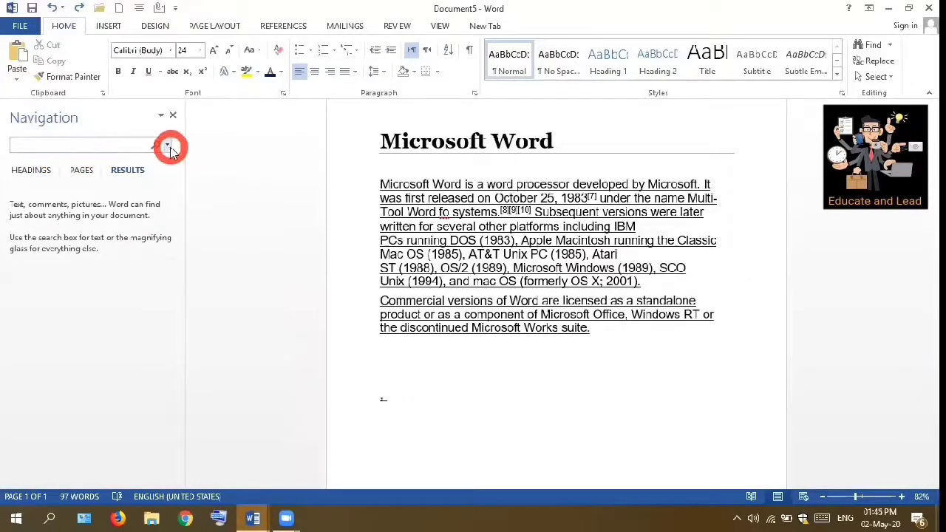
text(jhjhjh)
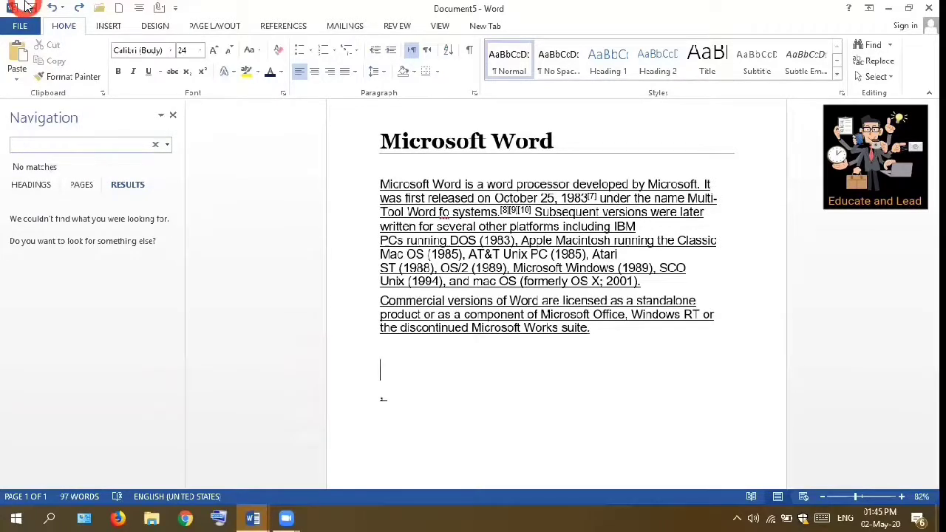
Close the Navigation pane used for the document search
click(175, 117)
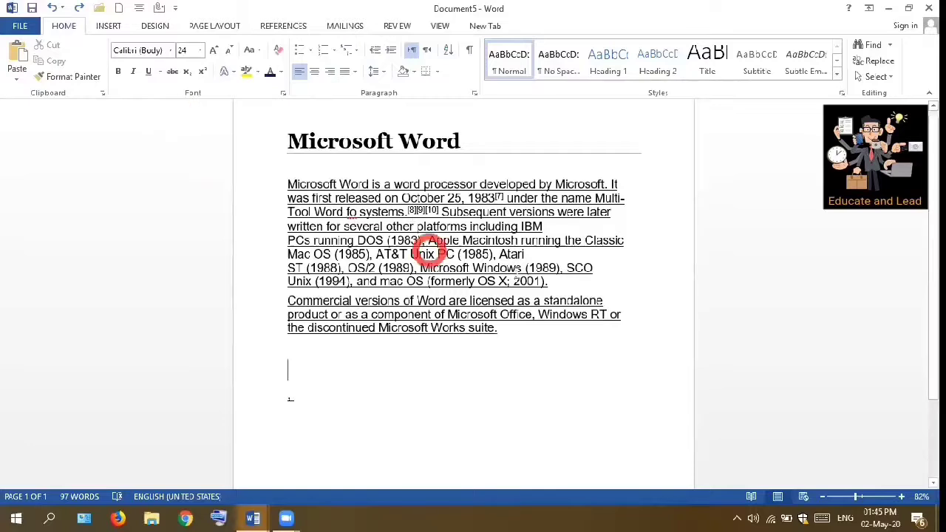
Italicize all text in the document, undo the italics and clear the selection
key(ctrl+a)
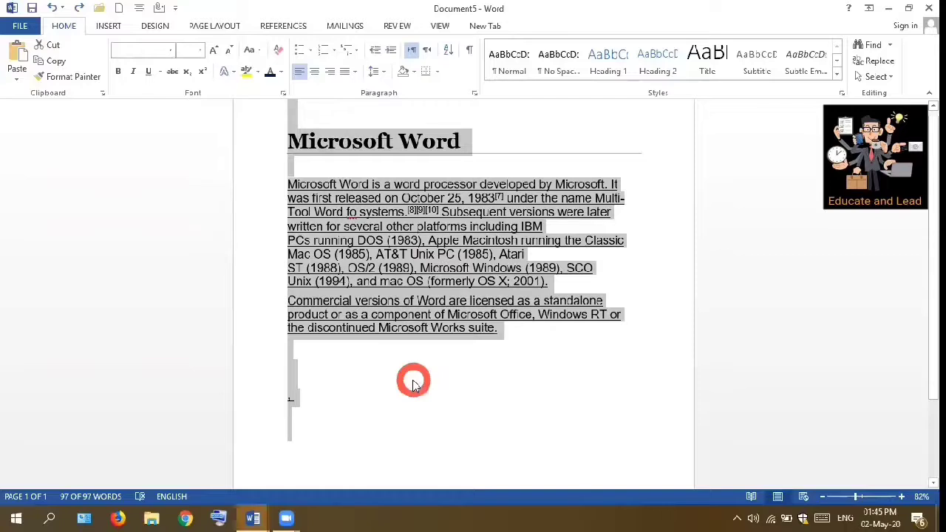
key(ctrl+i)
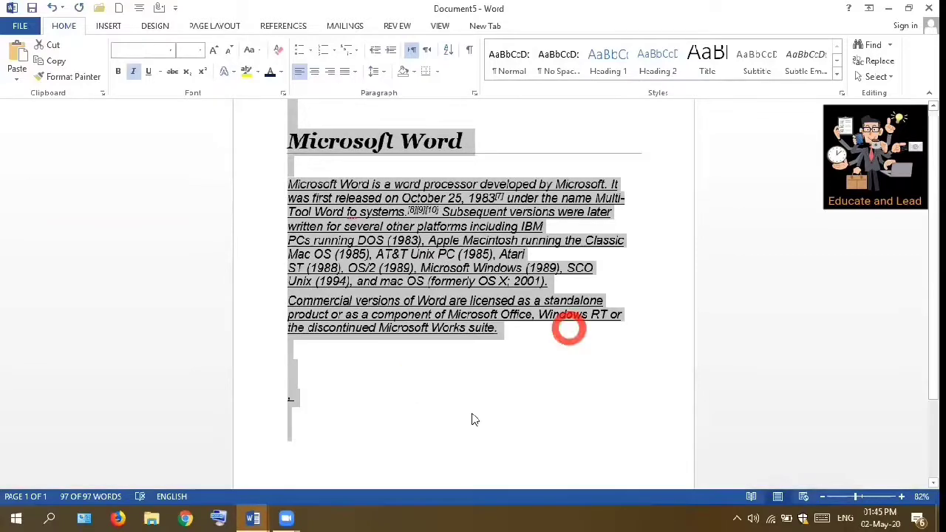
click(474, 419)
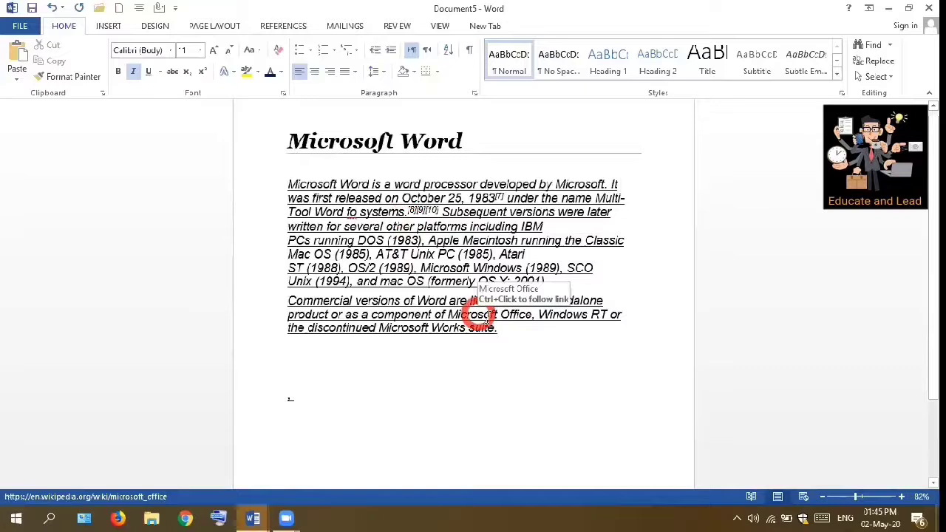
click(52, 8)
click(52, 8)
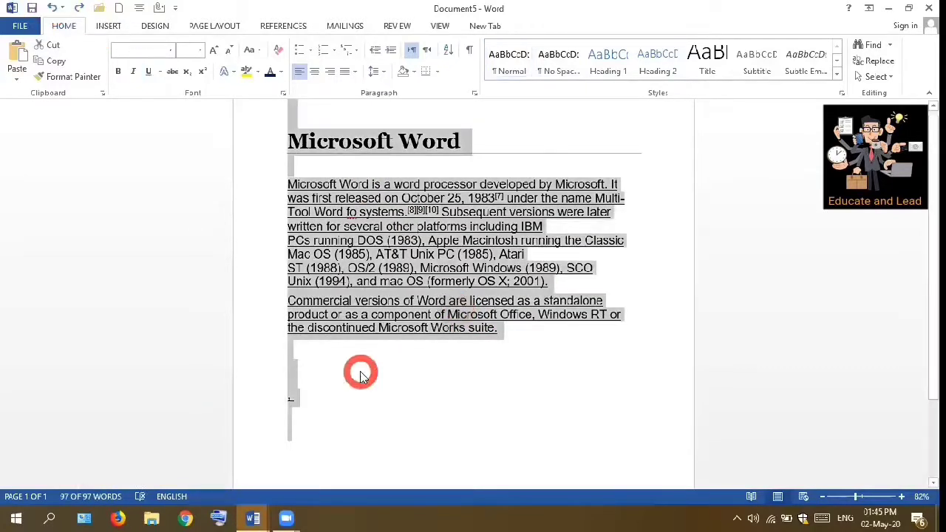
click(360, 374)
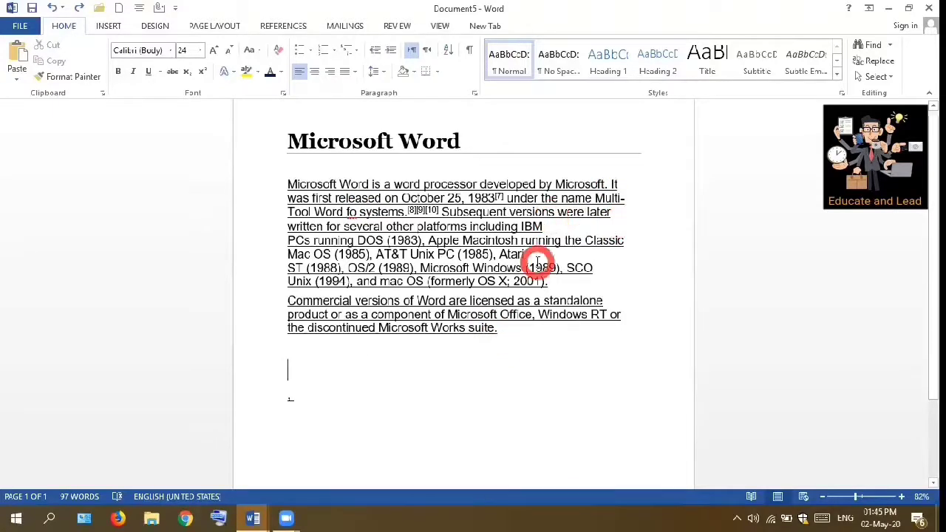
Justify the two body paragraphs below the heading and undo the justification
drag(513, 334, 275, 174)
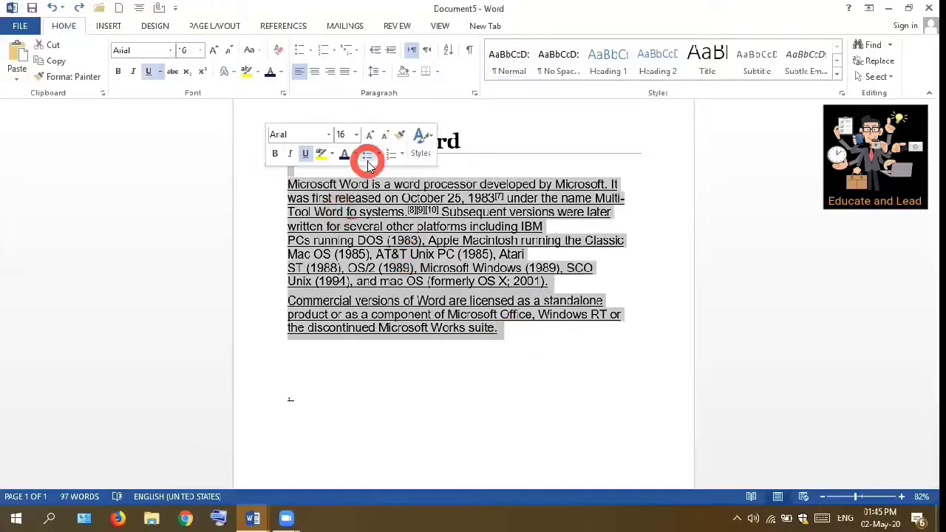
key(ctrl+j)
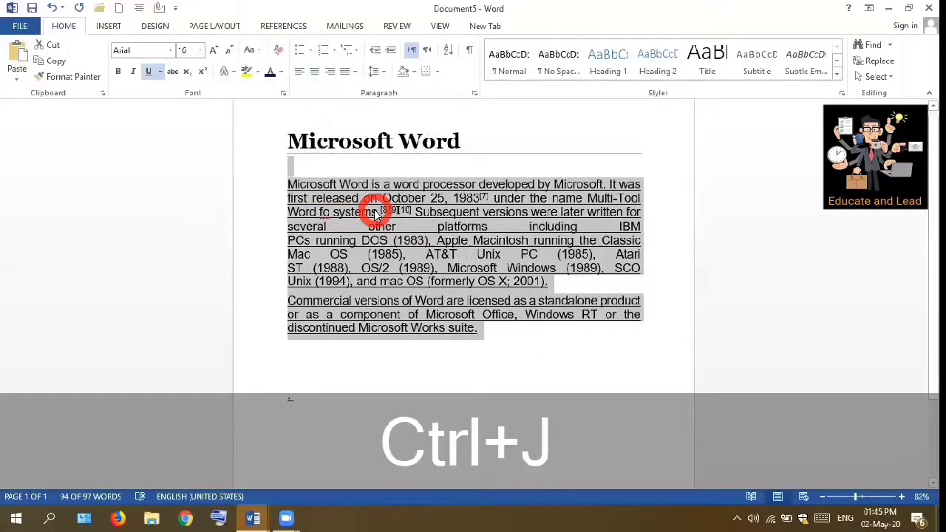
click(651, 191)
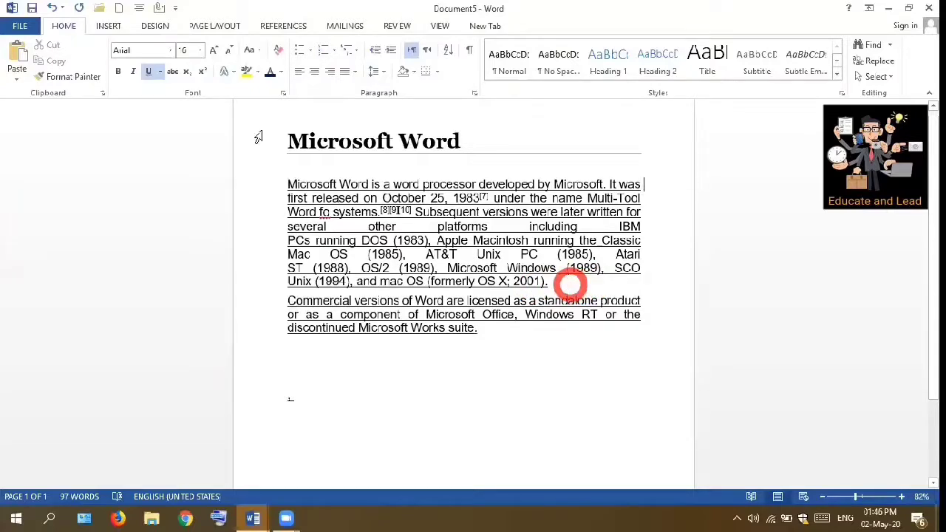
click(53, 10)
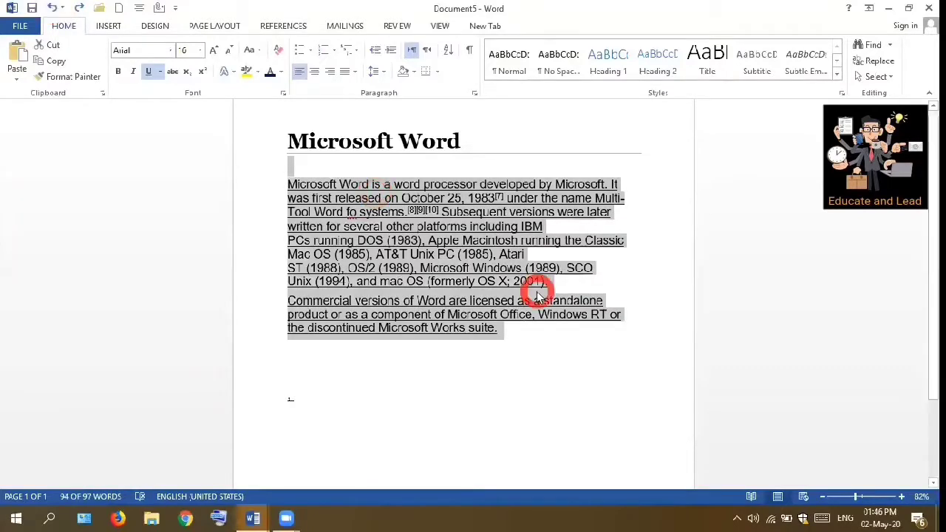
click(525, 339)
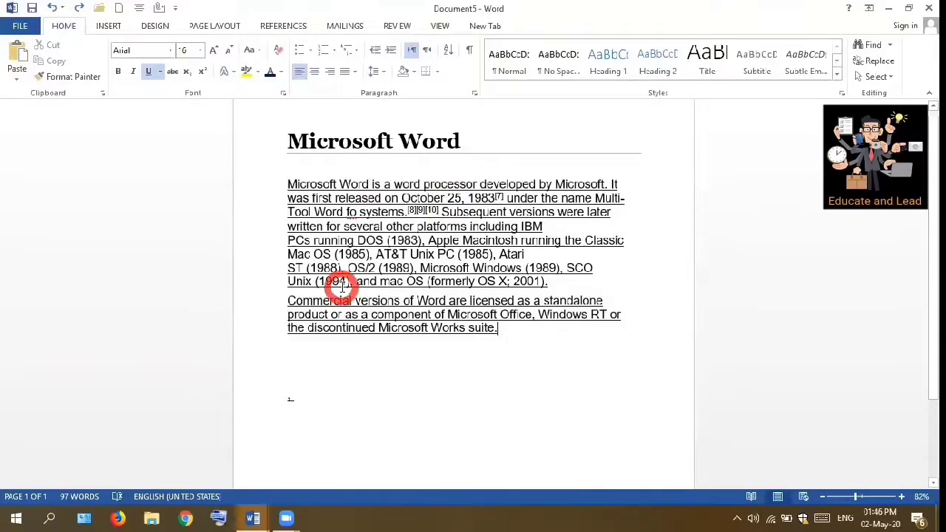
Switch all text in the document from left-aligned to justified and clear the selection
mouse_move(371, 242)
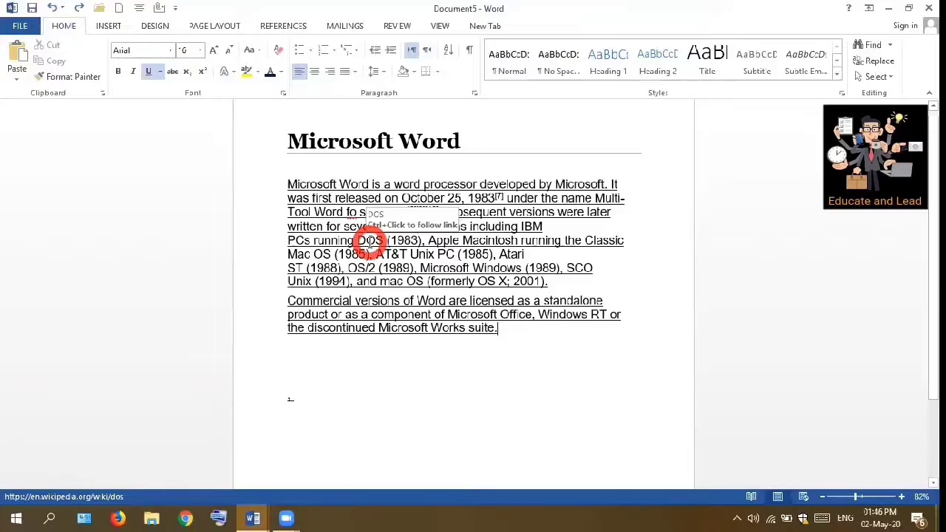
key(ctrl+a)
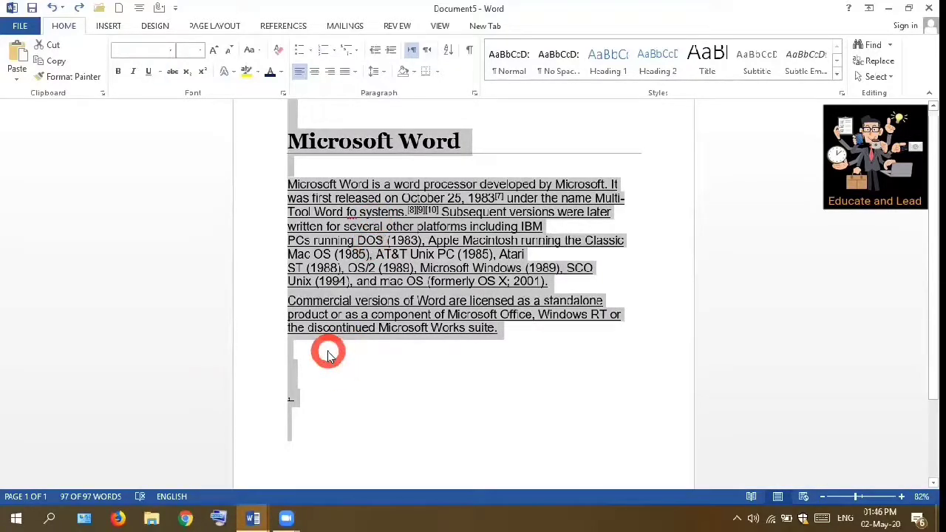
key(ctrl+l)
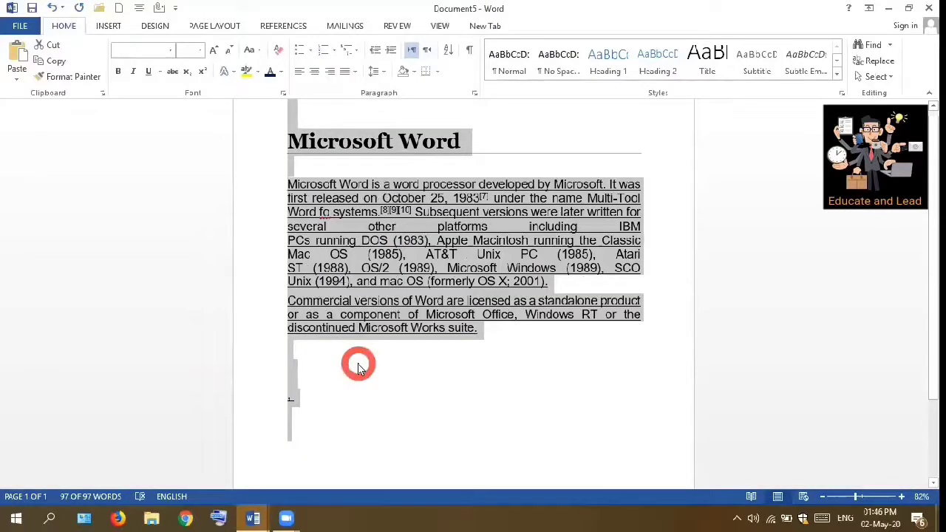
click(358, 368)
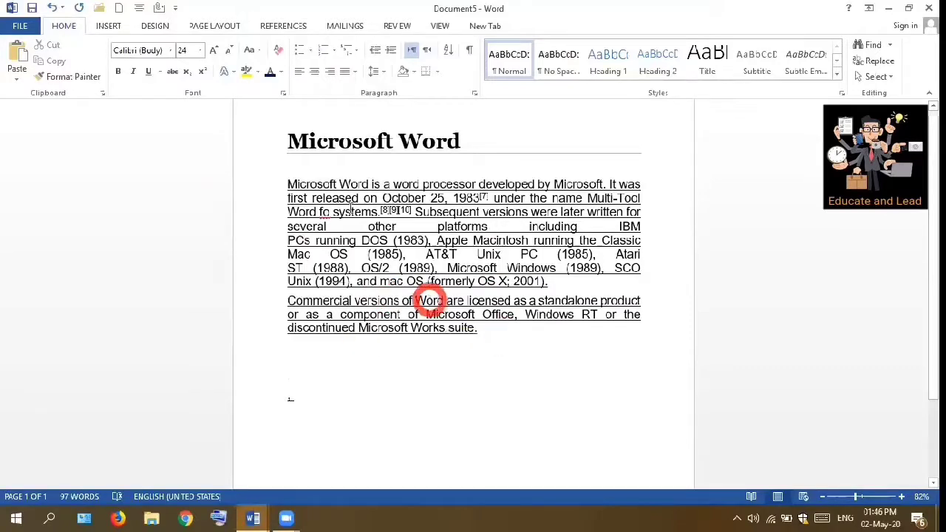
Increase the left indent of all text by three levels and undo all three indents
key(ctrl+a)
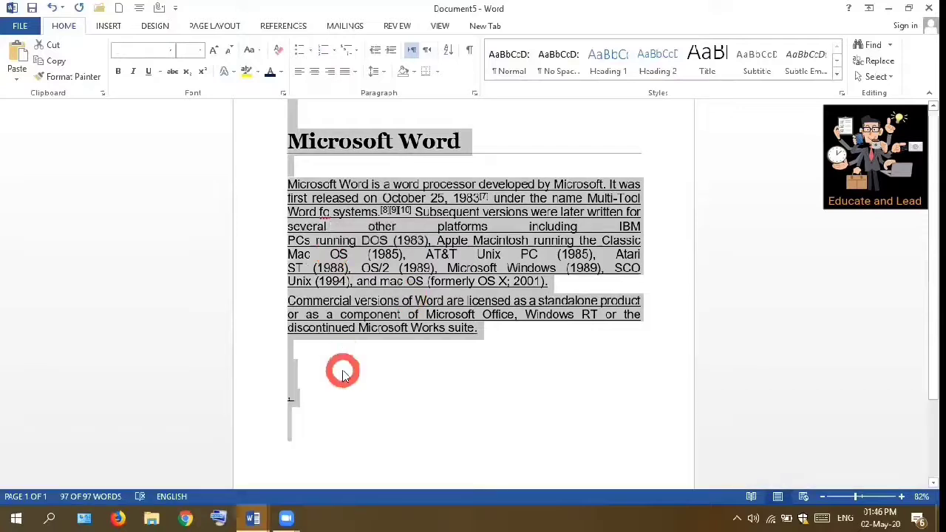
key(ctrl+m)
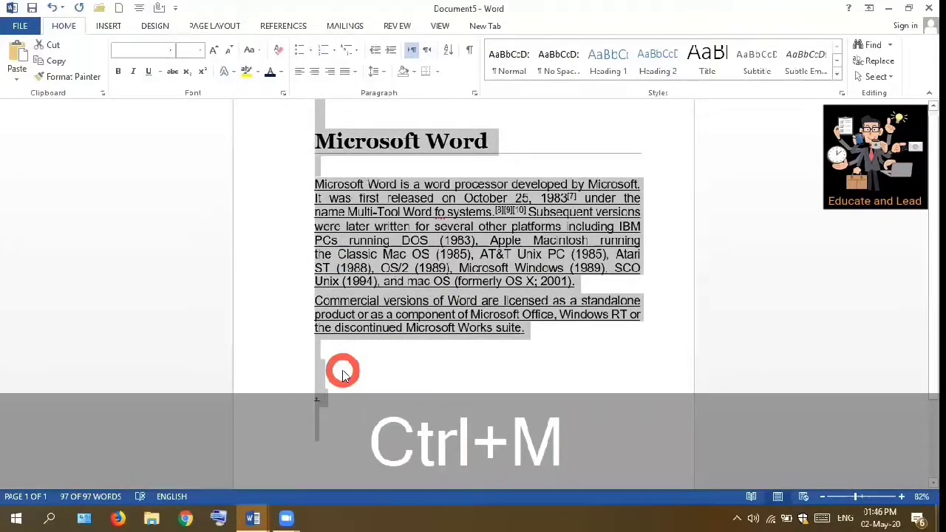
key(ctrl+m)
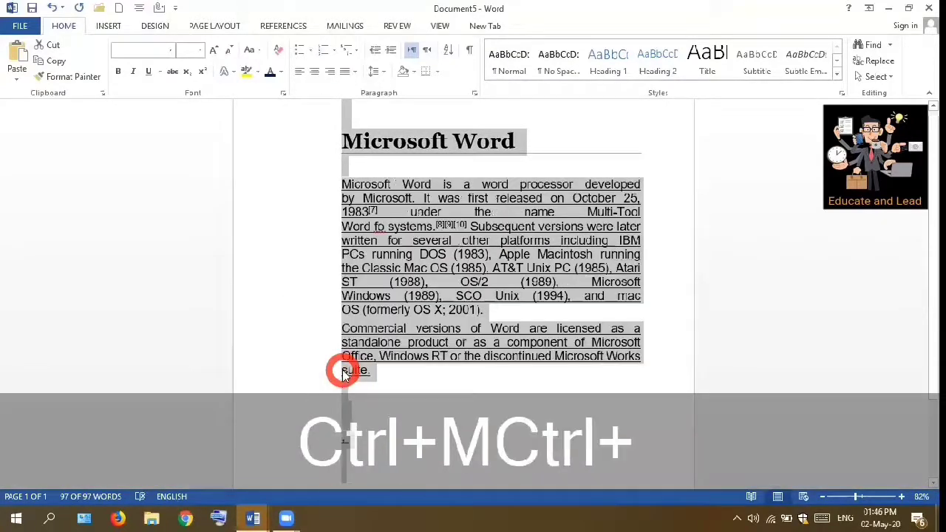
key(ctrl+m)
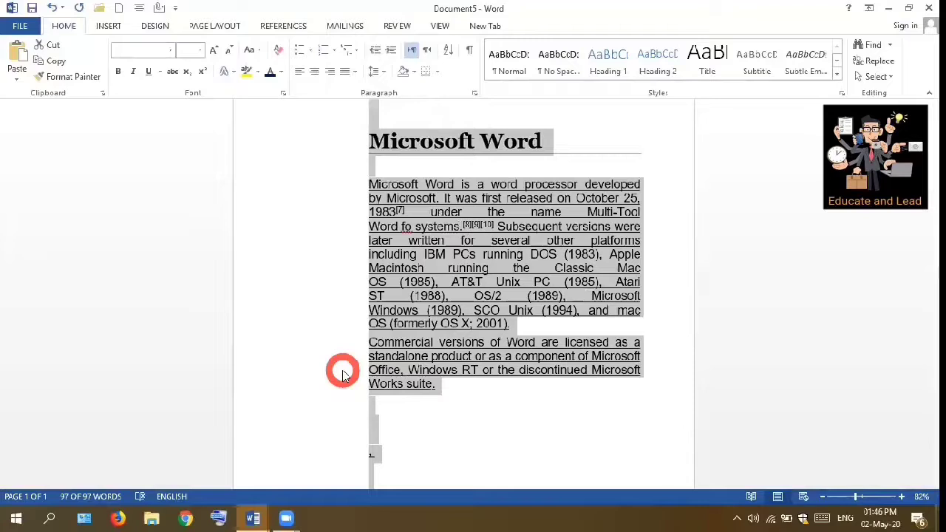
click(52, 9)
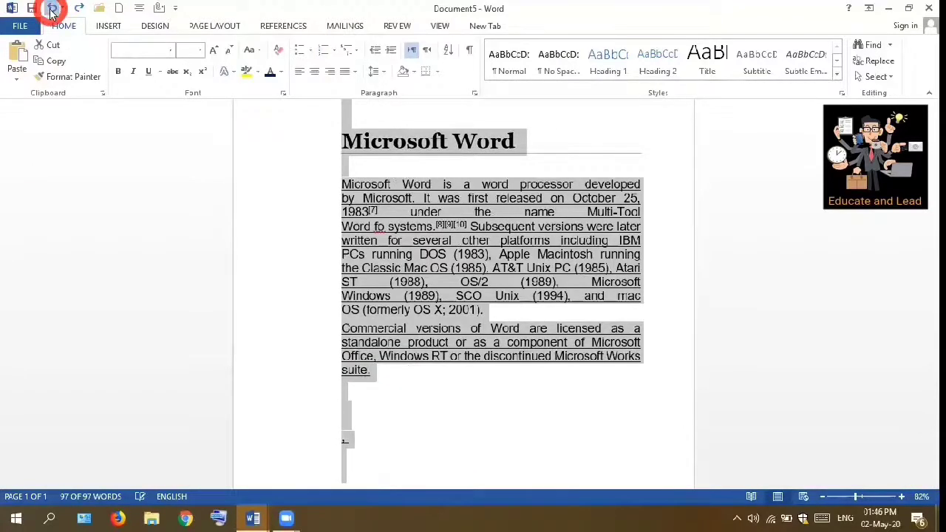
click(52, 8)
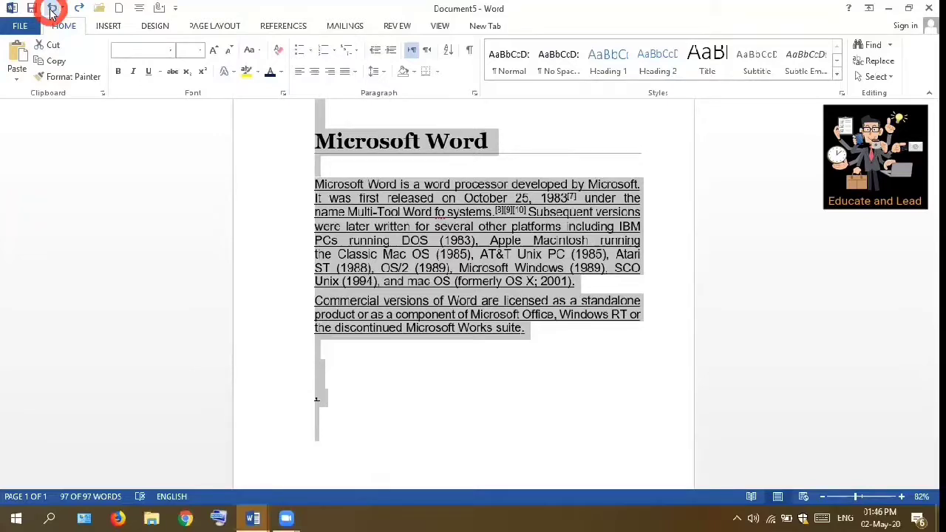
click(324, 331)
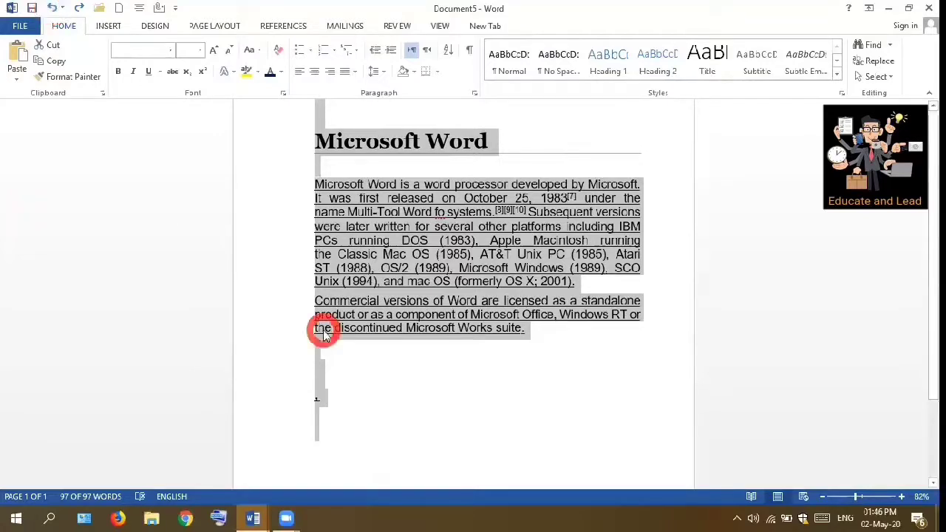
click(51, 7)
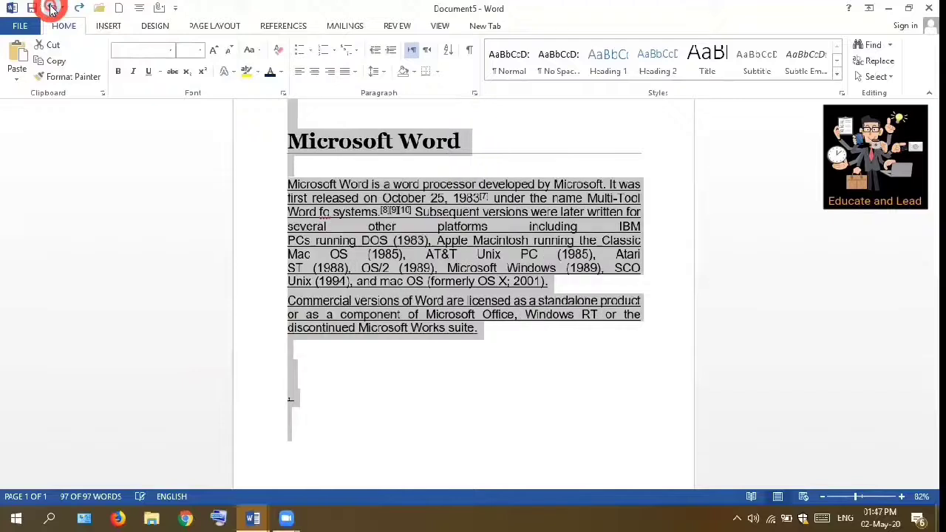
click(332, 390)
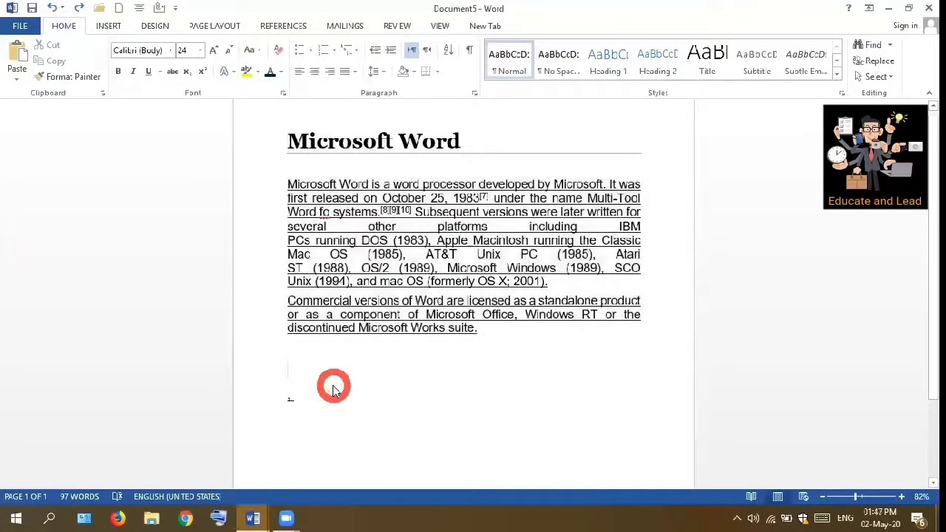
View the list of recent documents available for opening and return to the current document without opening any
key(ctrl+n)
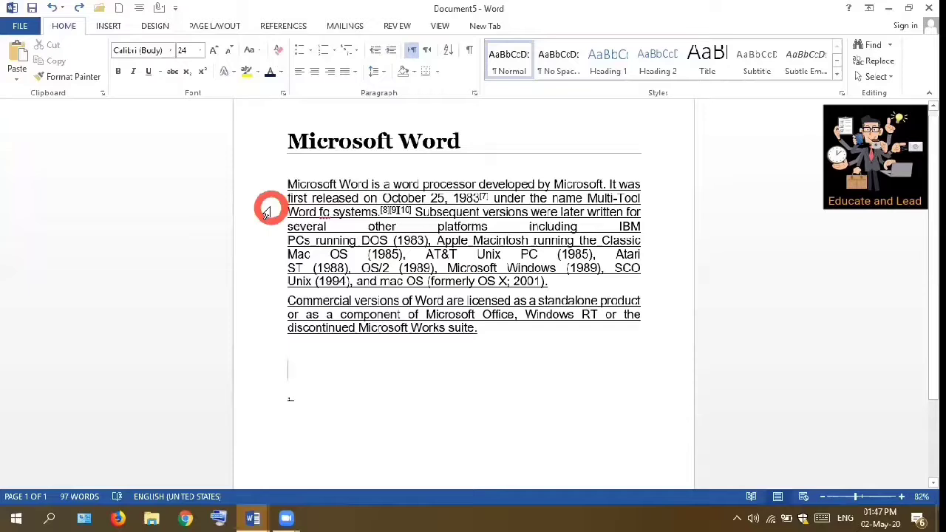
key(ctrl+o)
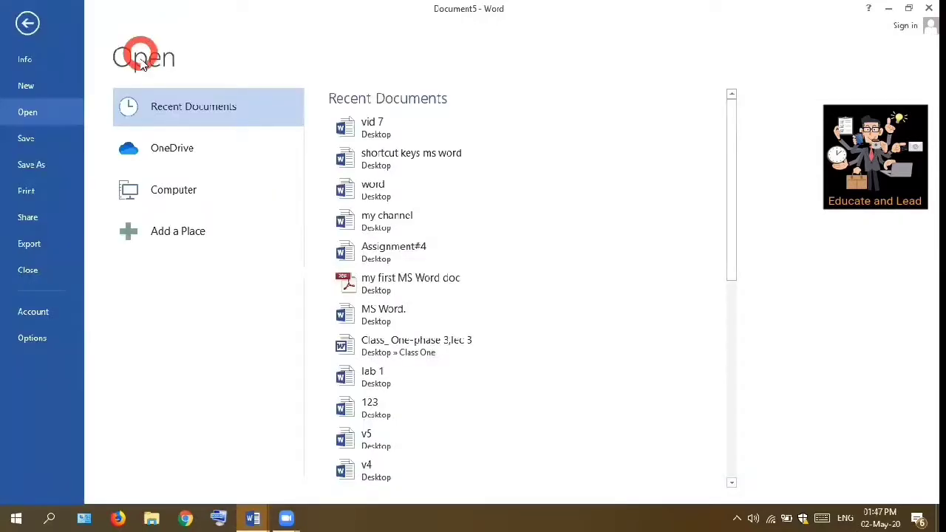
click(378, 168)
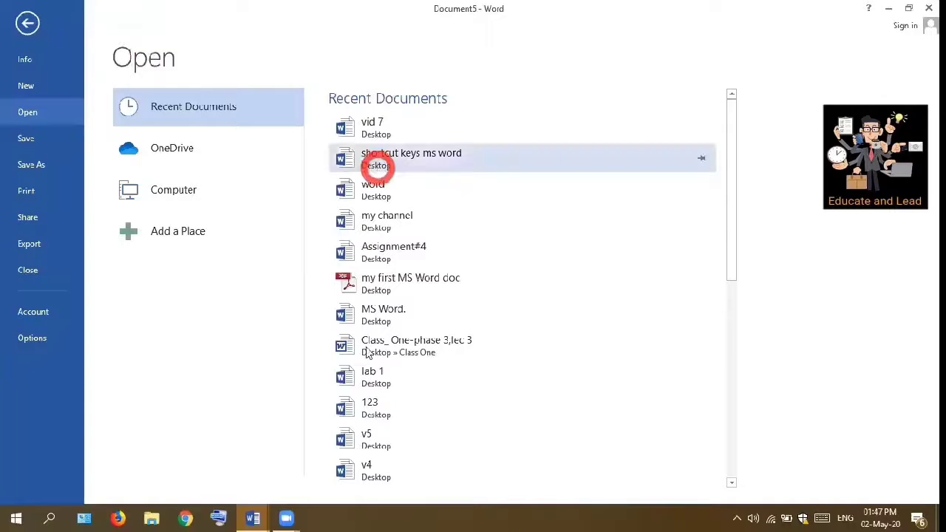
click(253, 207)
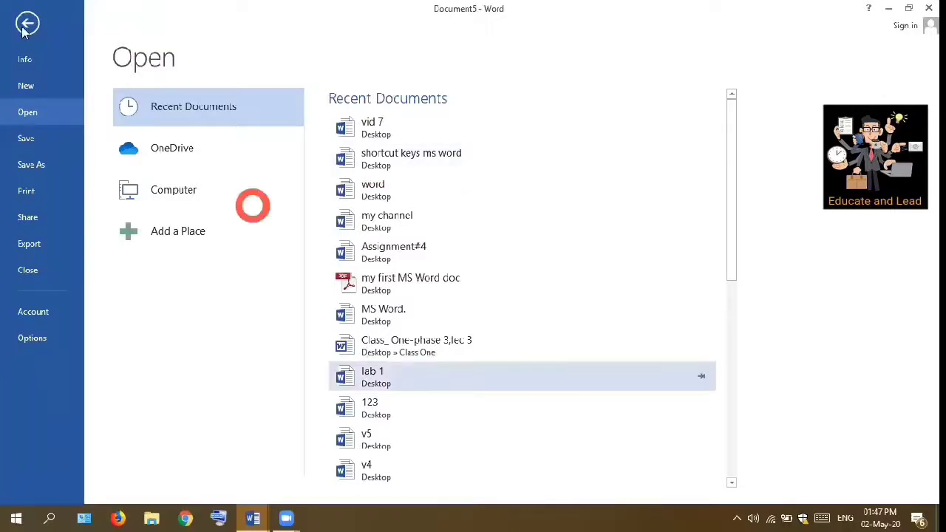
click(27, 24)
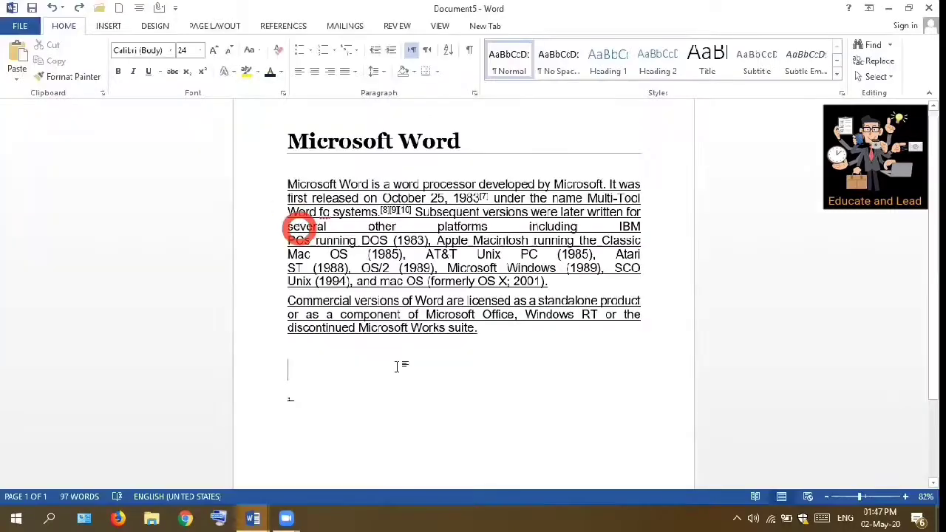
click(397, 367)
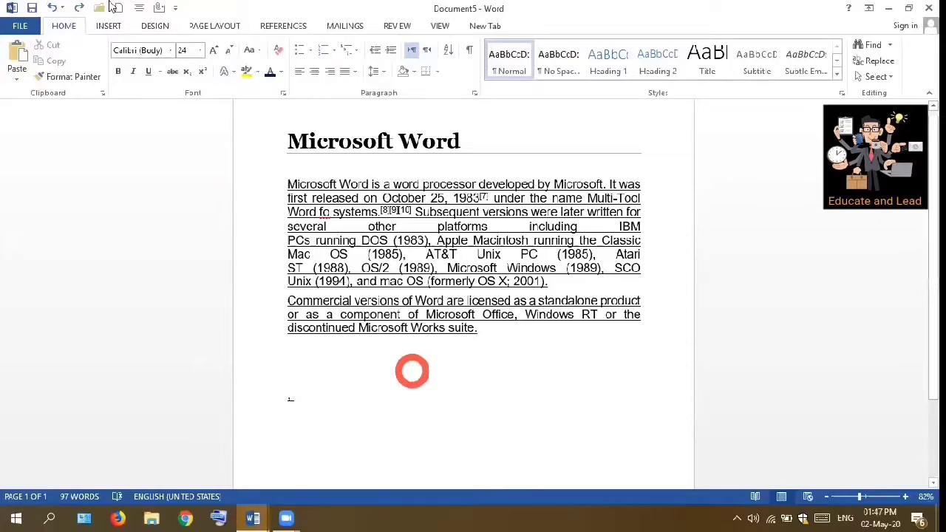
View the document's print settings and preview, and return to the document without printing
click(82, 190)
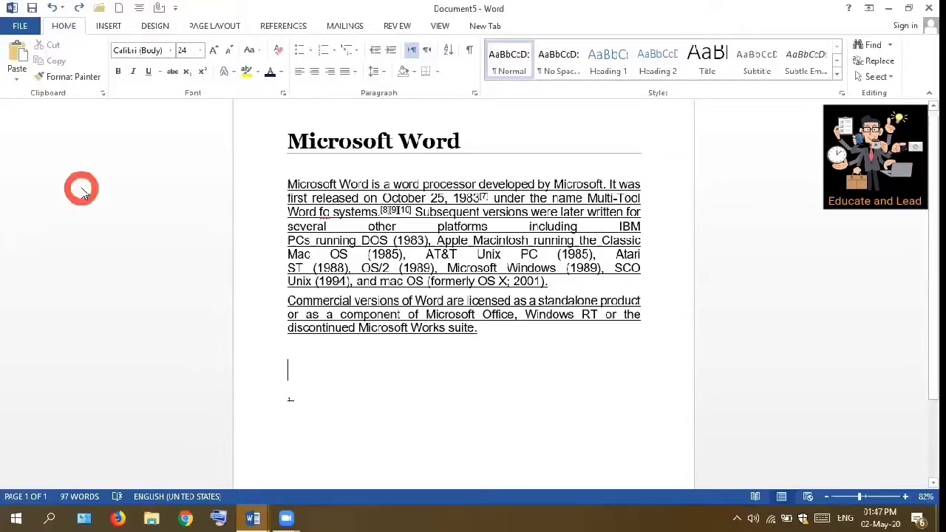
key(ctrl+p)
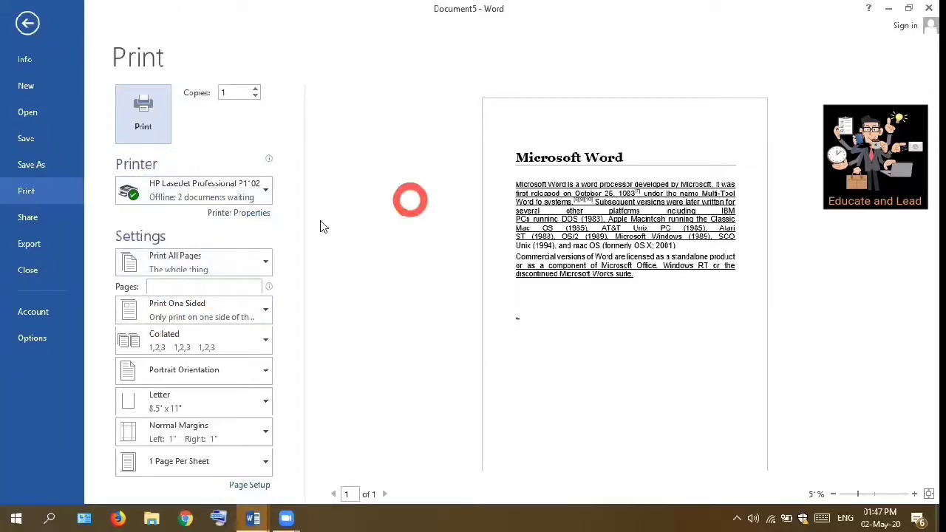
click(27, 24)
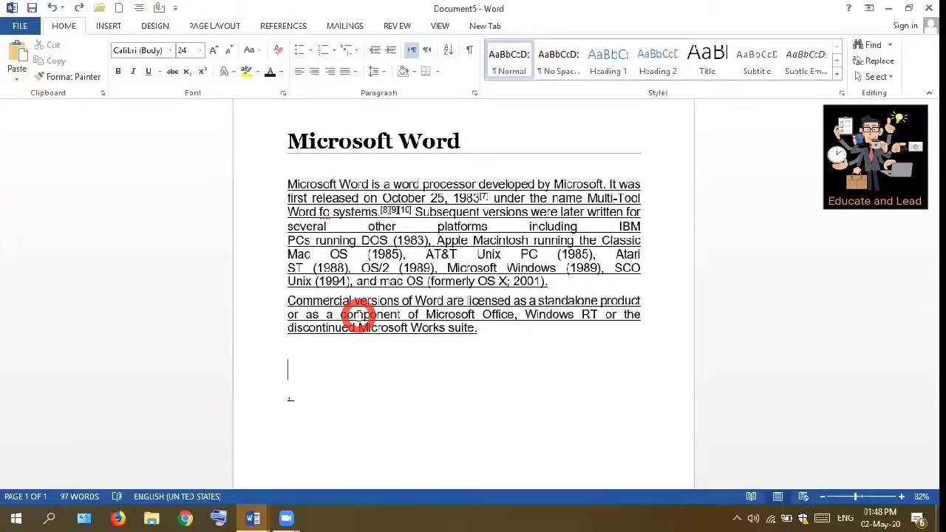
Right-align all text in the document
key(ctrl+a)
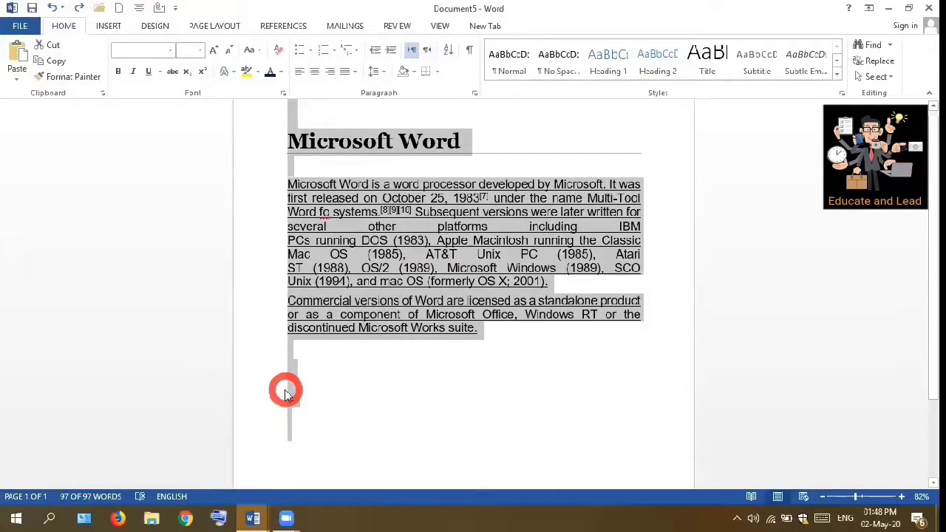
key(ctrl+r)
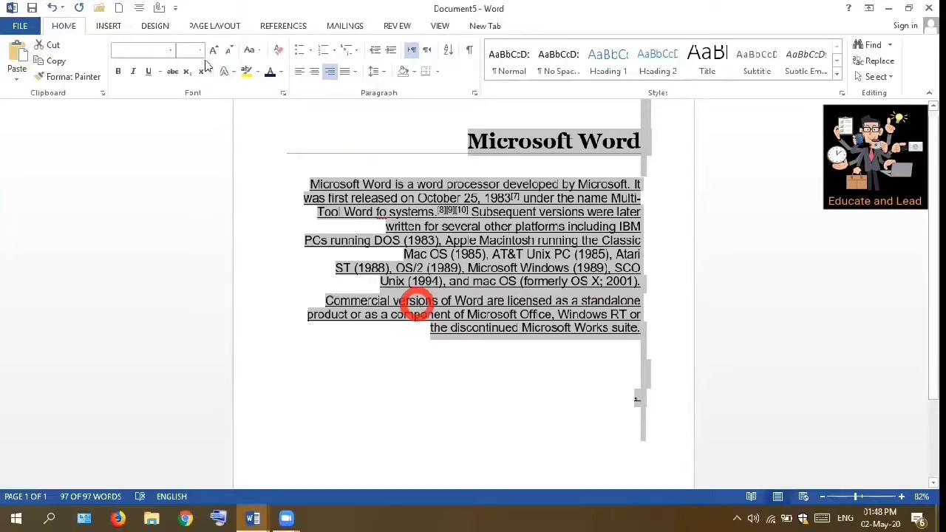
Undo the right alignment of all text and clear the selection
click(52, 8)
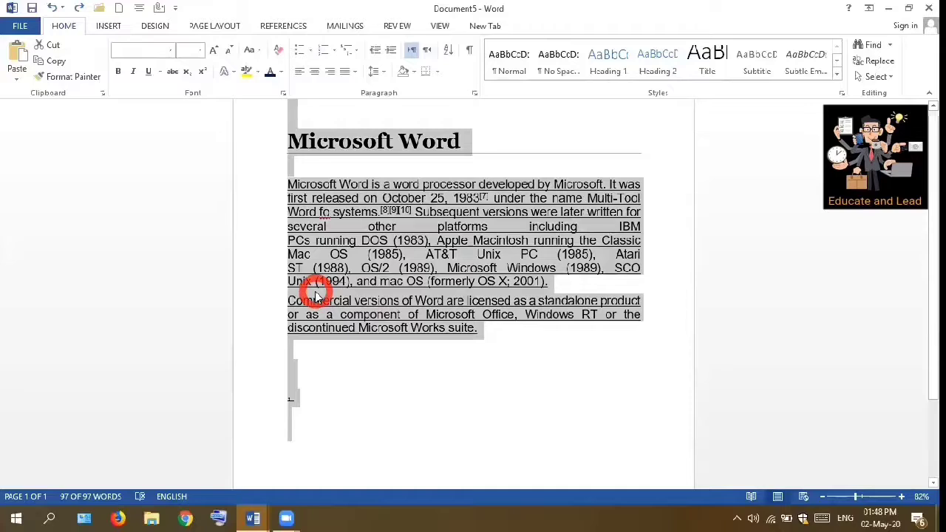
click(361, 375)
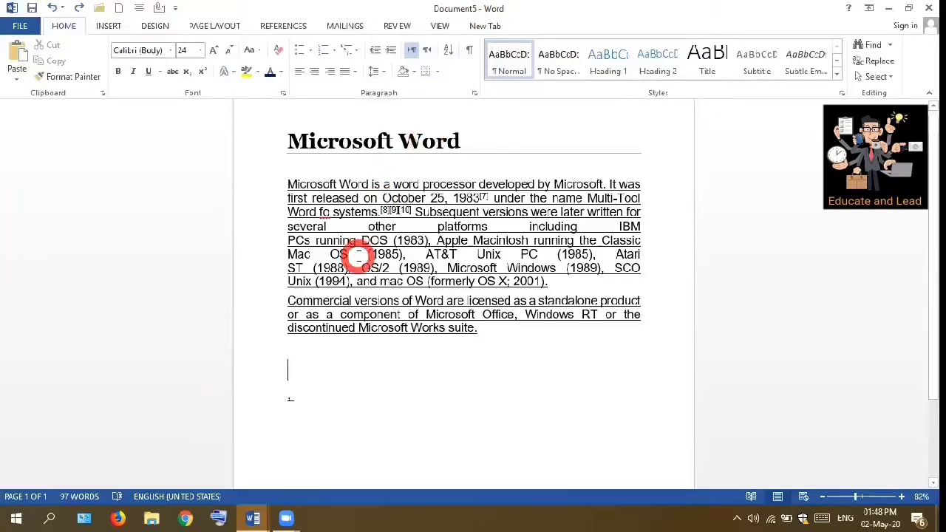
Save the document to the Desktop as a Word Document named "shortcut keys"
key(ctrl+s)
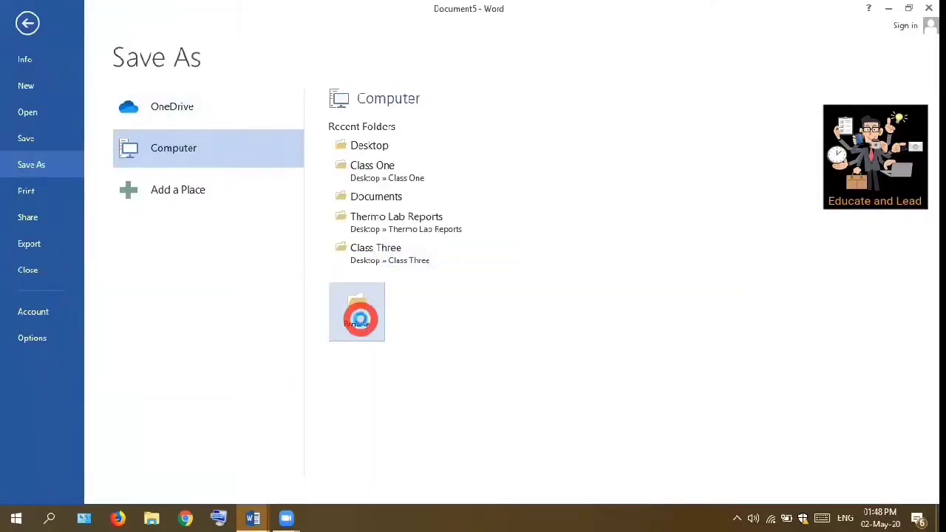
click(361, 322)
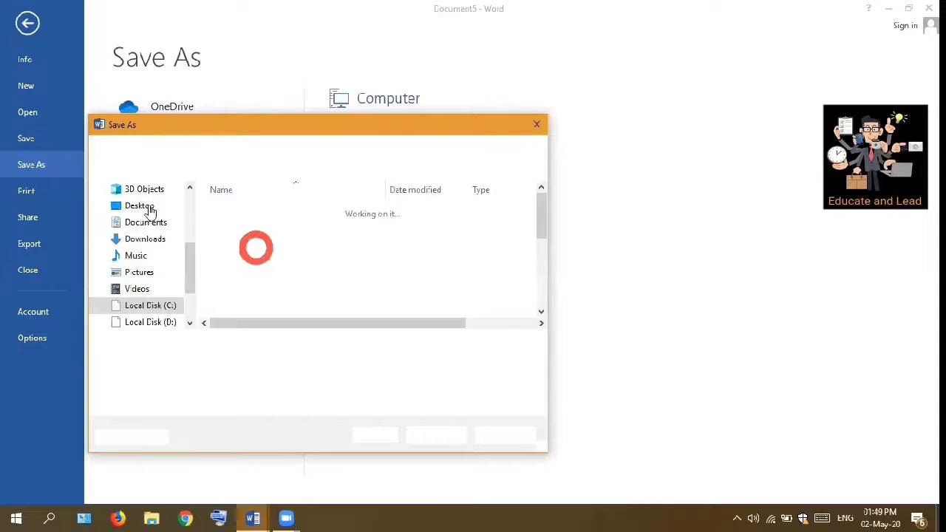
click(149, 205)
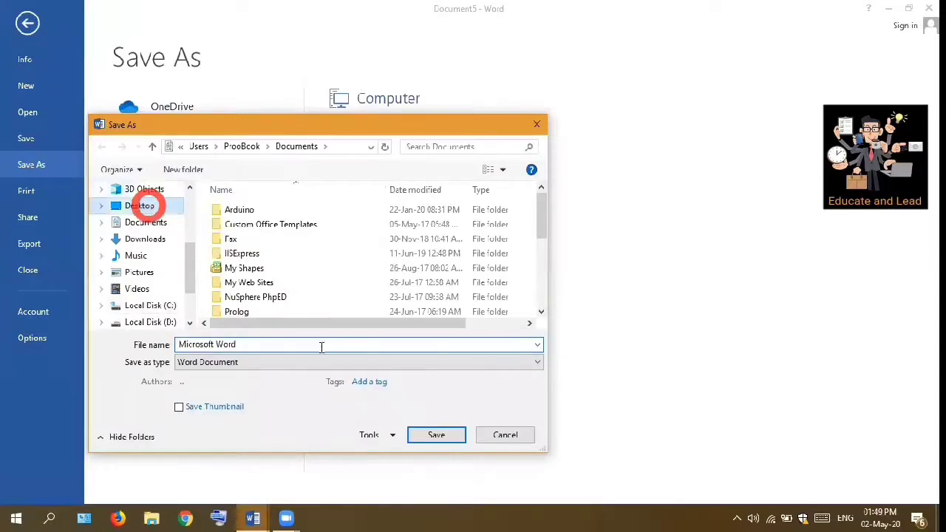
click(318, 345)
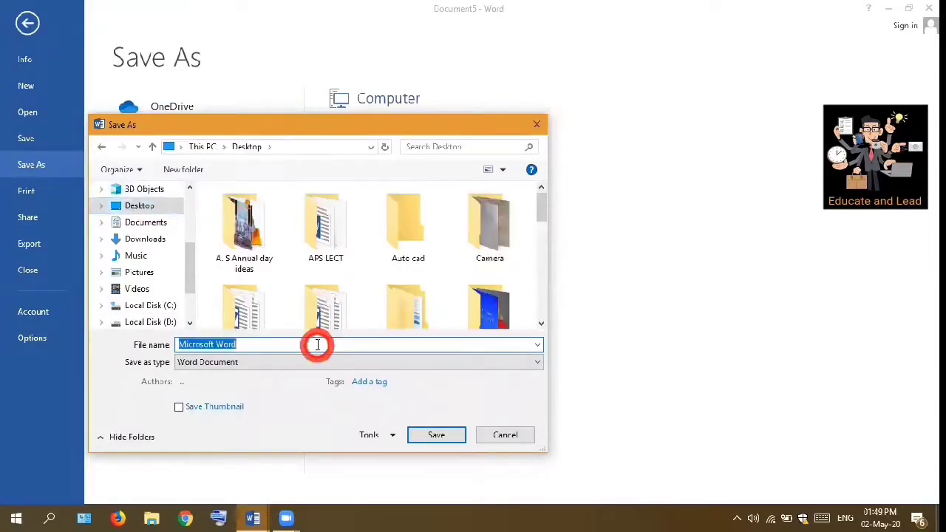
key(BackSpace)
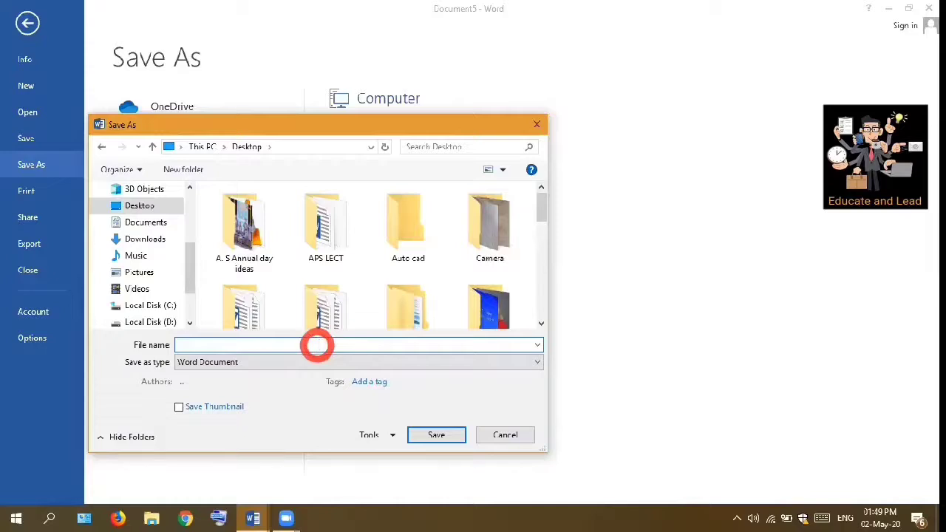
text(shortcut)
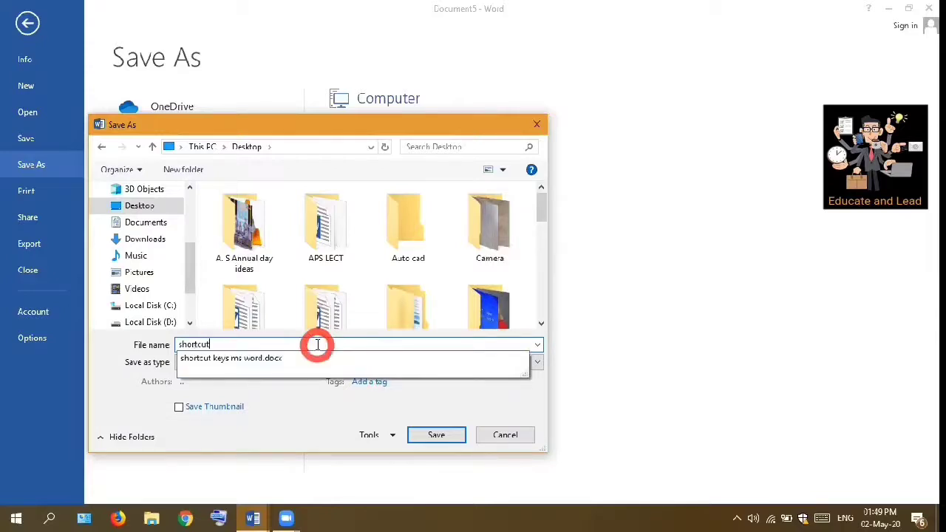
text( keys)
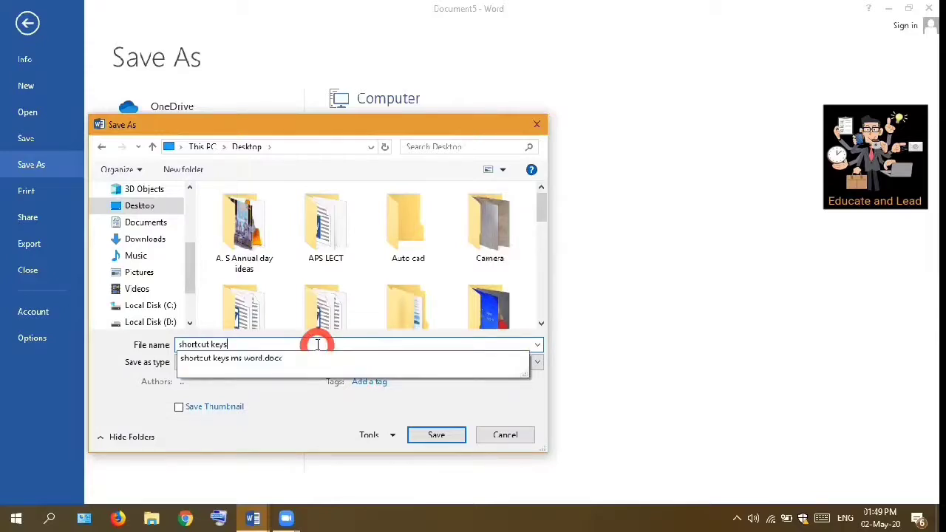
click(423, 439)
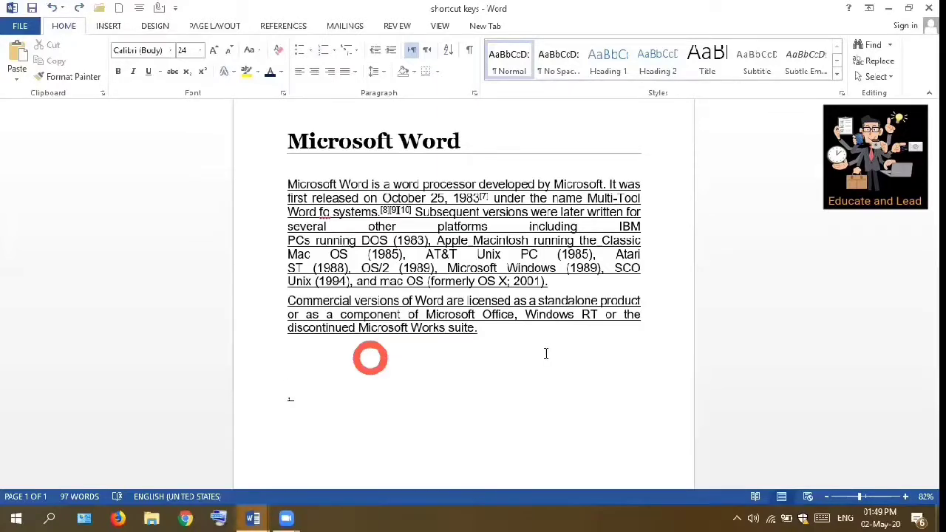
Remove the underline from the two body paragraphs below the Microsoft Word heading
drag(477, 339, 250, 182)
click(149, 71)
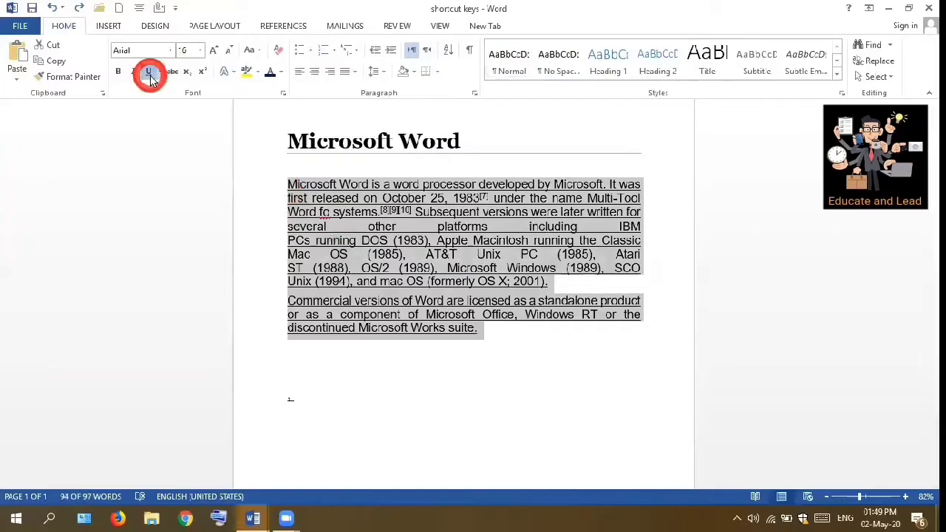
click(491, 331)
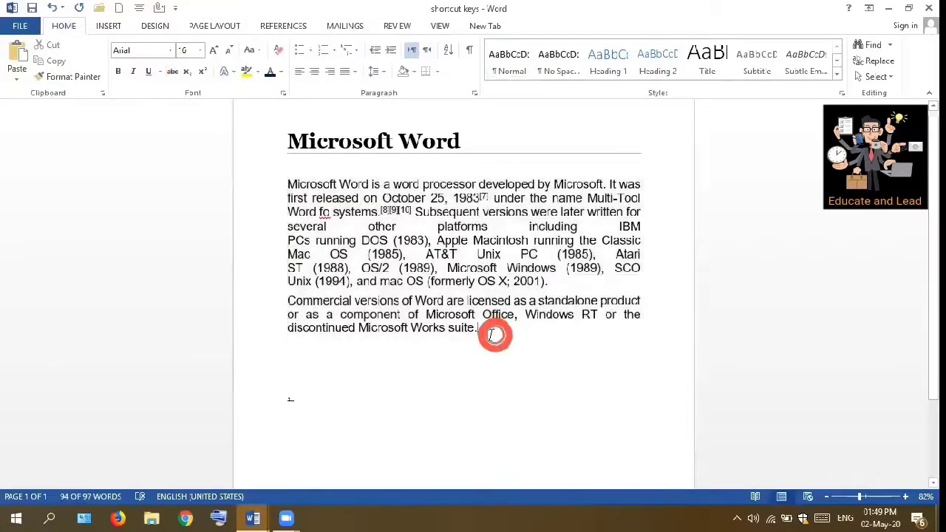
click(477, 370)
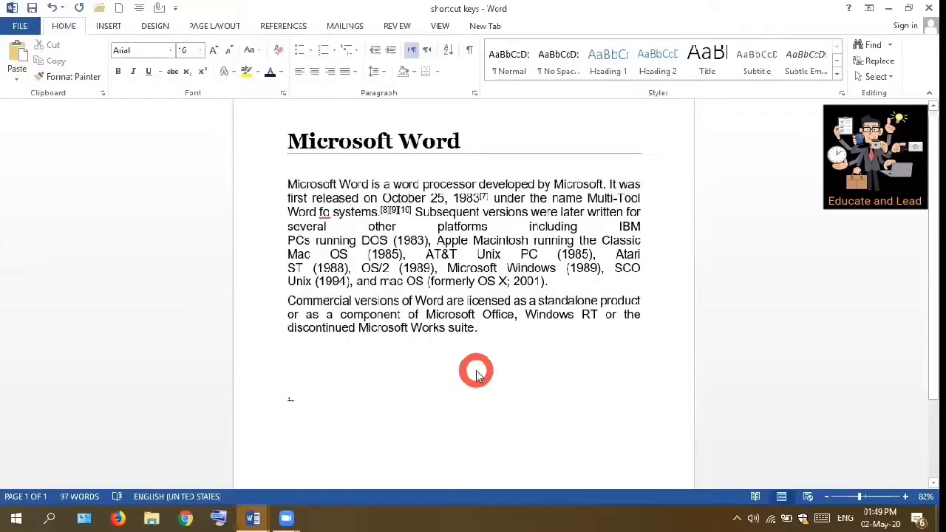
Underline all text in the document and undo the underlining
key(ctrl+a)
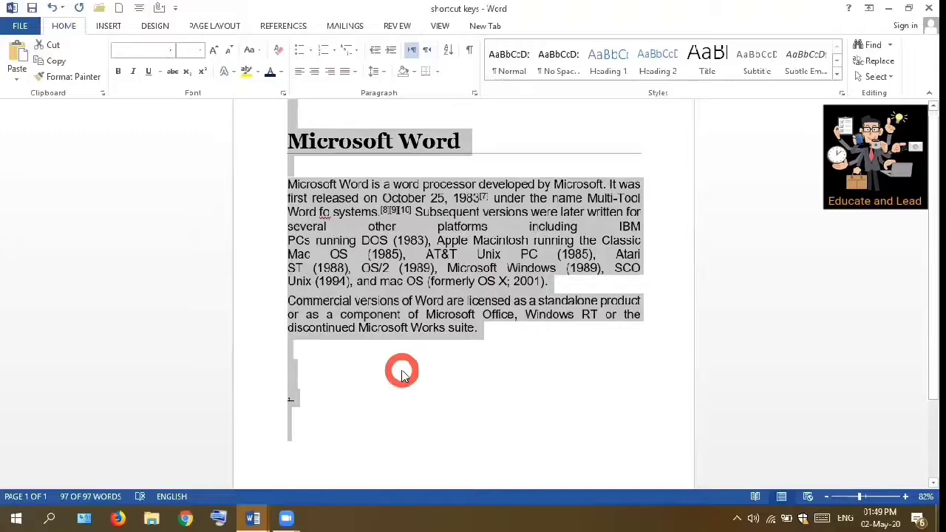
key(ctrl+u)
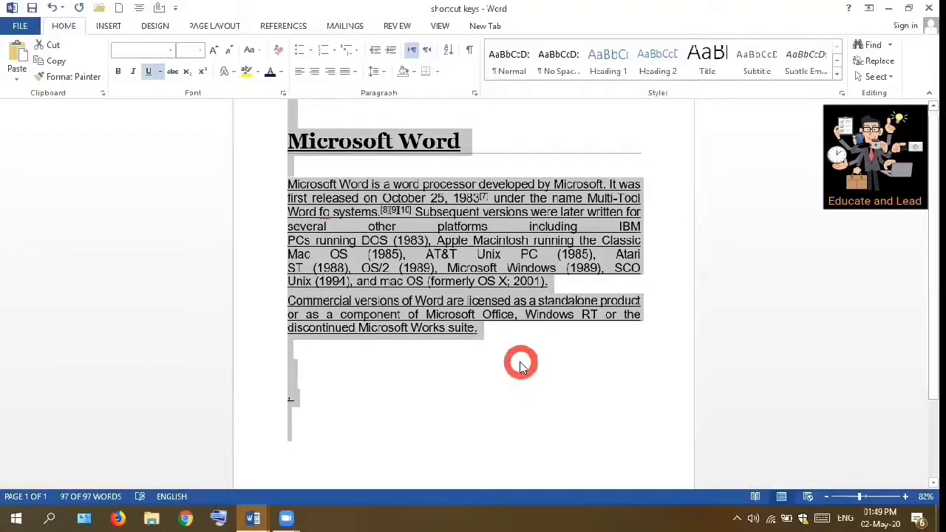
click(521, 363)
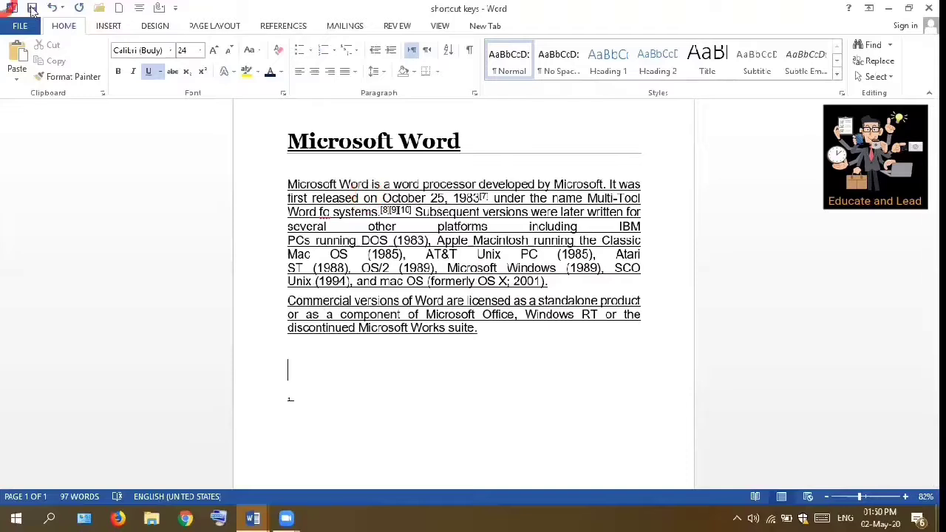
key(ctrl+a)
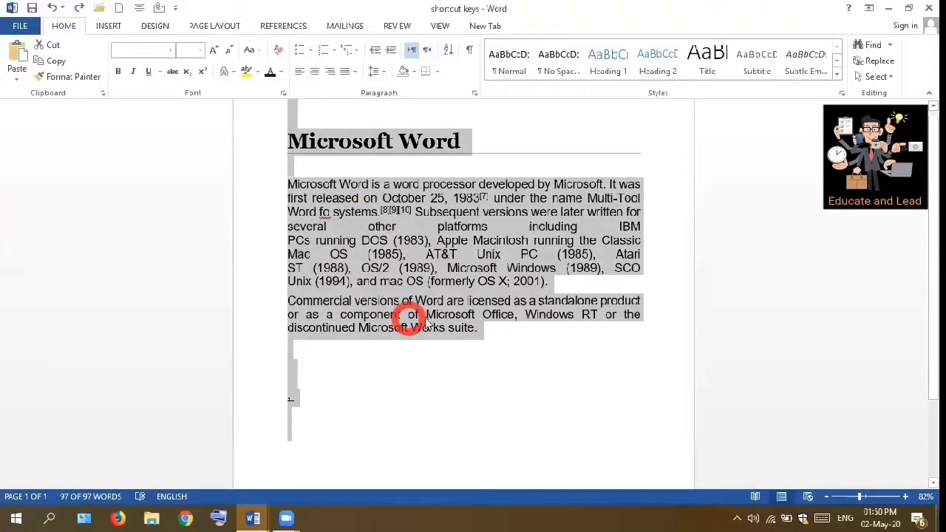
click(394, 329)
click(348, 347)
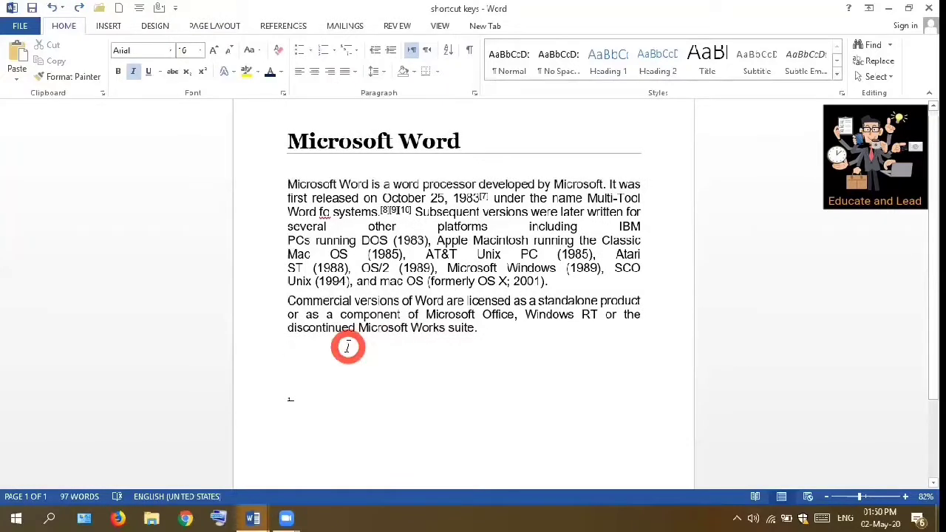
Cut the two body paragraphs below the heading and paste them back in the same place
click(487, 330)
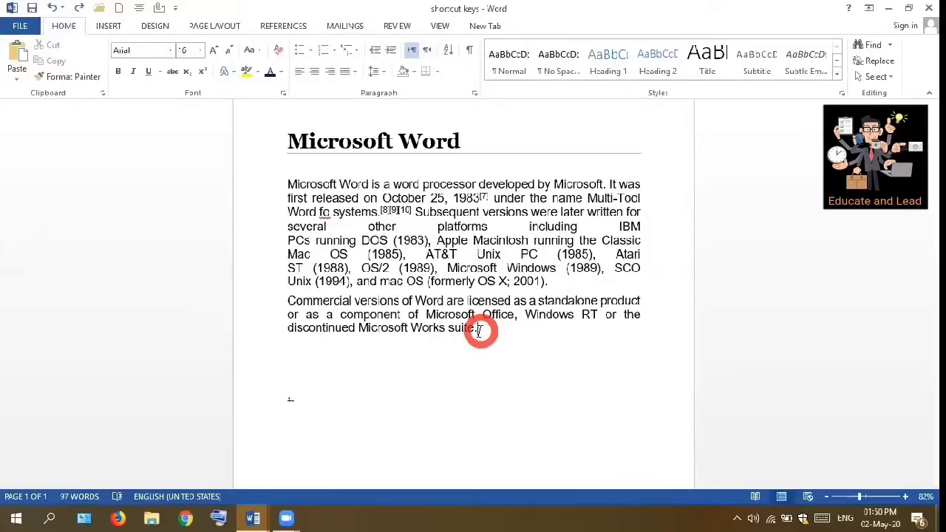
drag(481, 330, 295, 185)
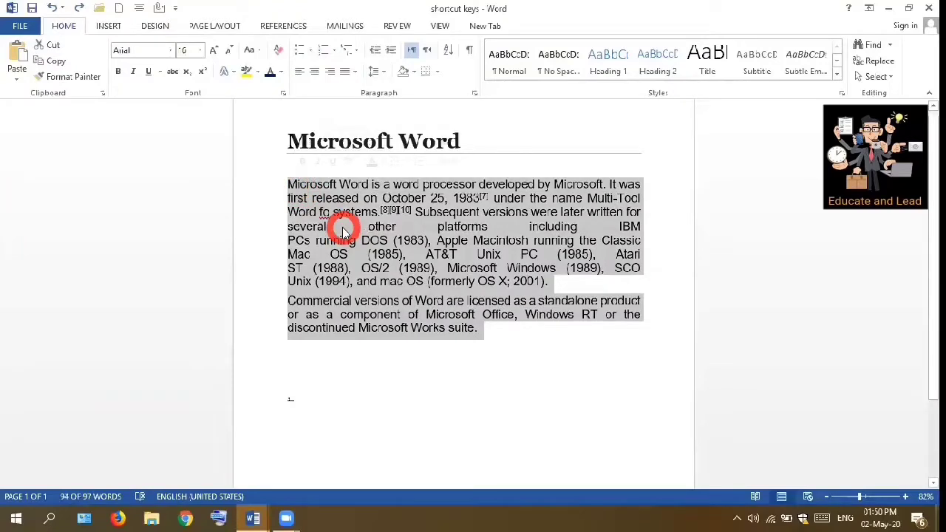
key(ctrl+x)
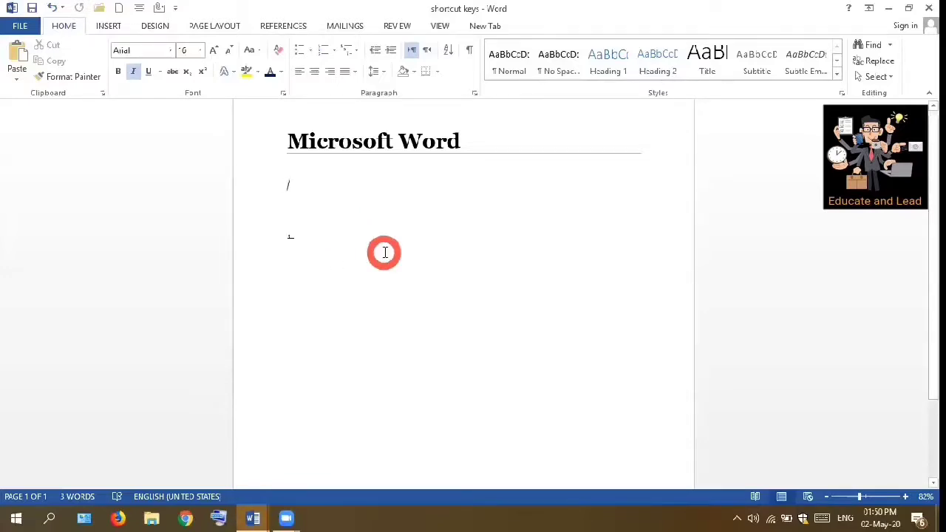
key(ctrl+v)
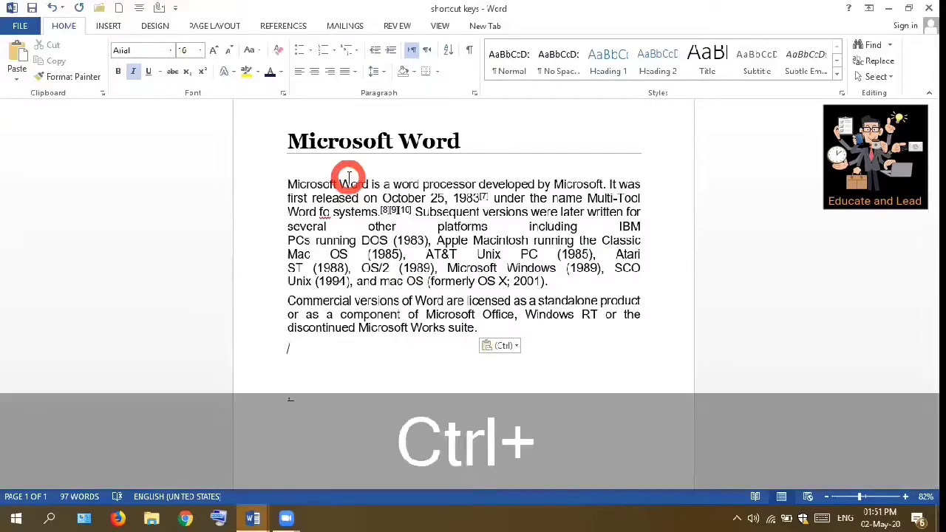
Repeat the last paste to duplicate the two body paragraphs and undo the repetition
key(ctrl+y)
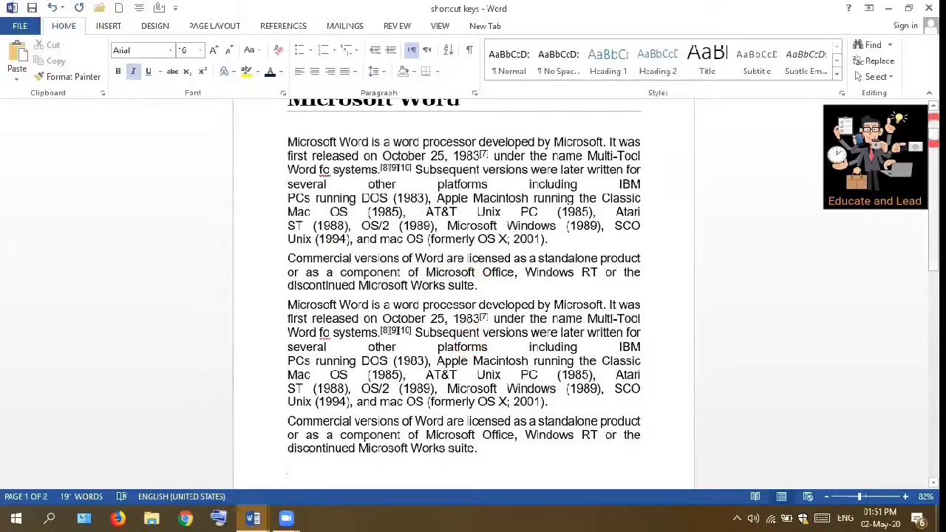
scroll(935, 127, up, 1)
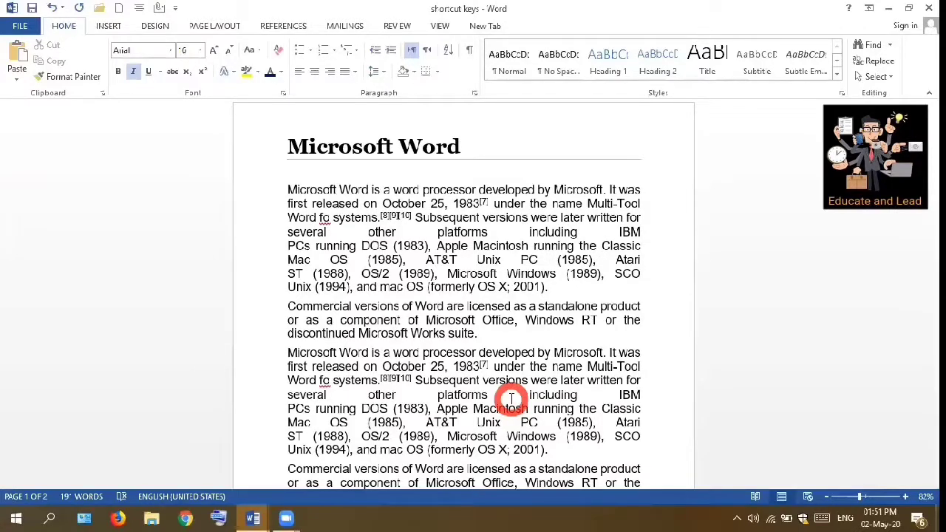
key(ctrl+z)
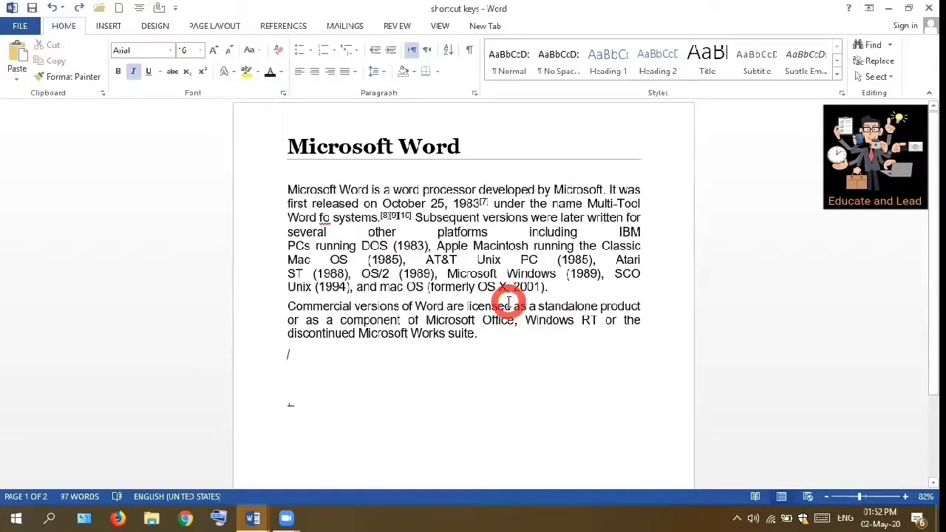
Close the "shortcut keys" document without saving its changes
key(ctrl+w)
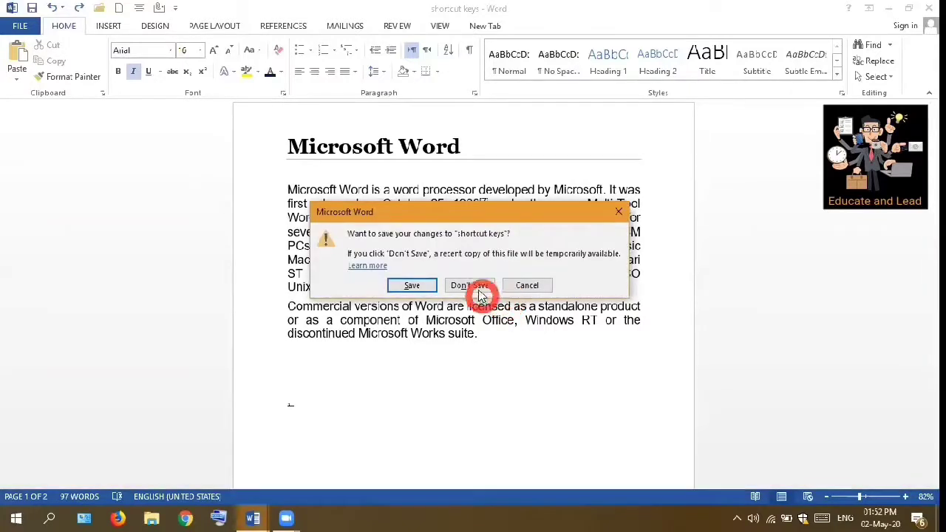
click(480, 289)
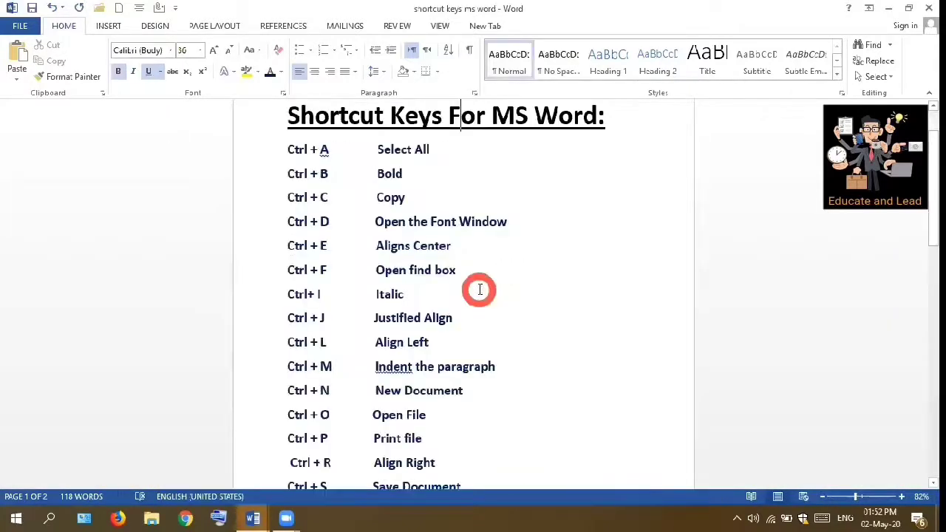